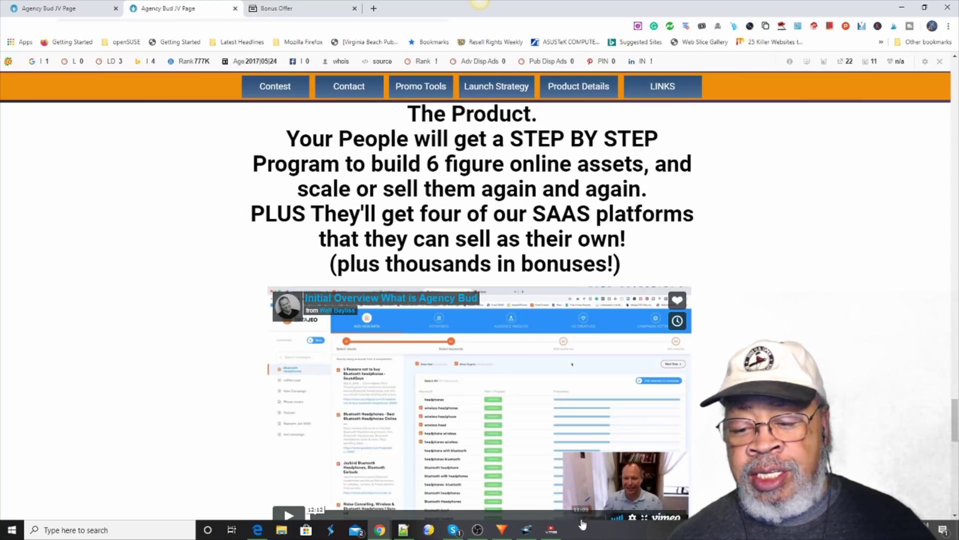
- Play the DataJeo overview video full screen through the Bluetooth headphones keyword research demo
left_click(645, 518)
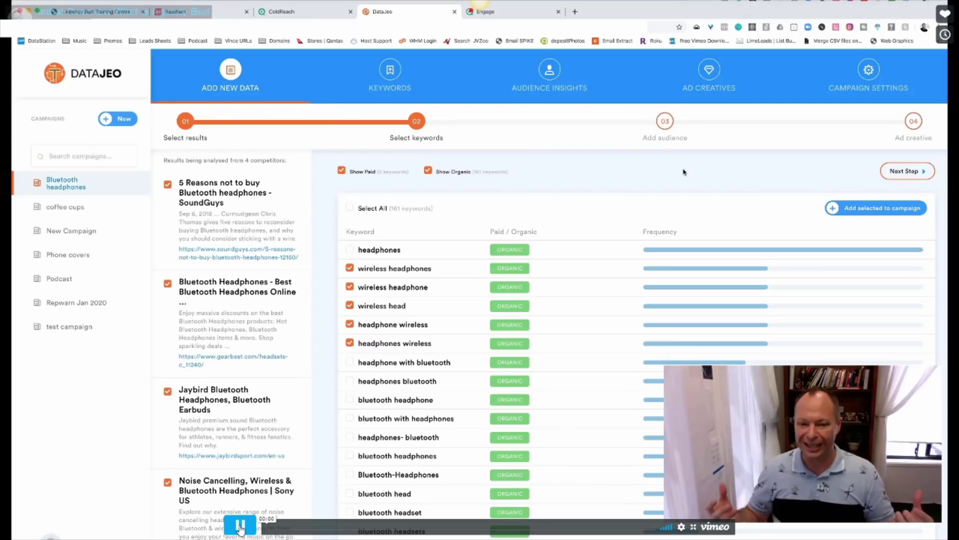
left_click(240, 525)
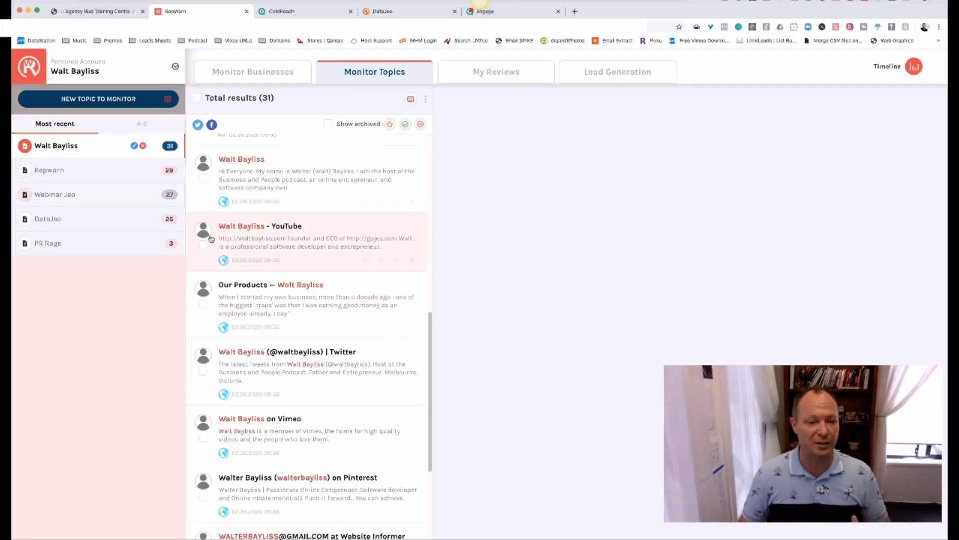
- Scroll back up through the first RepWarn topic's 31 web mentions
scroll(280, 287, "up", 2)
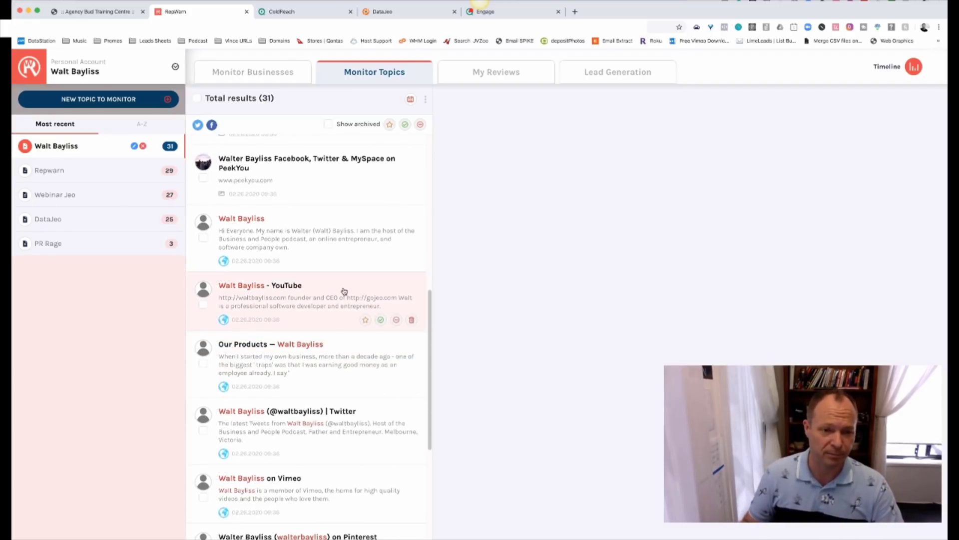
- Open the personal business profile's Facebook activity feed and its 'To right mate' comment thread
left_click(273, 80)
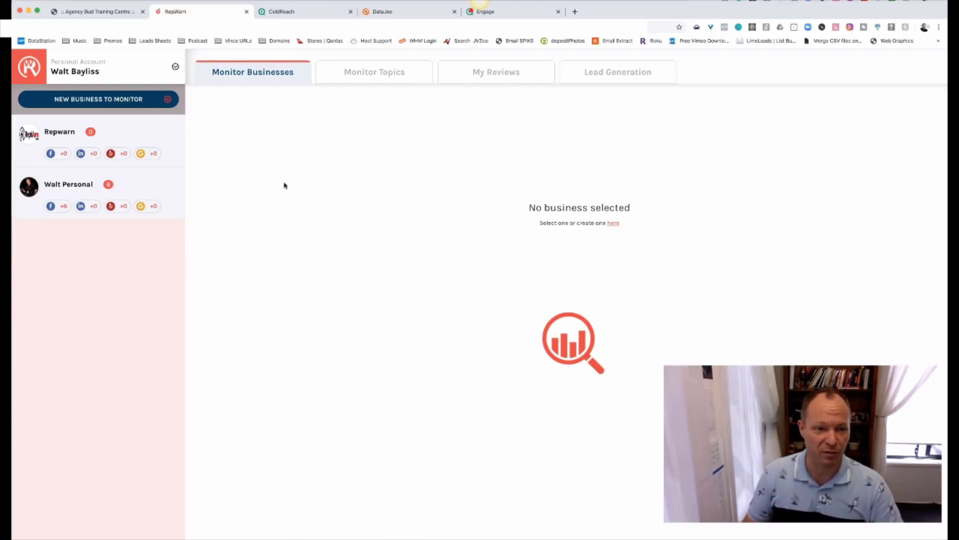
left_click(153, 191)
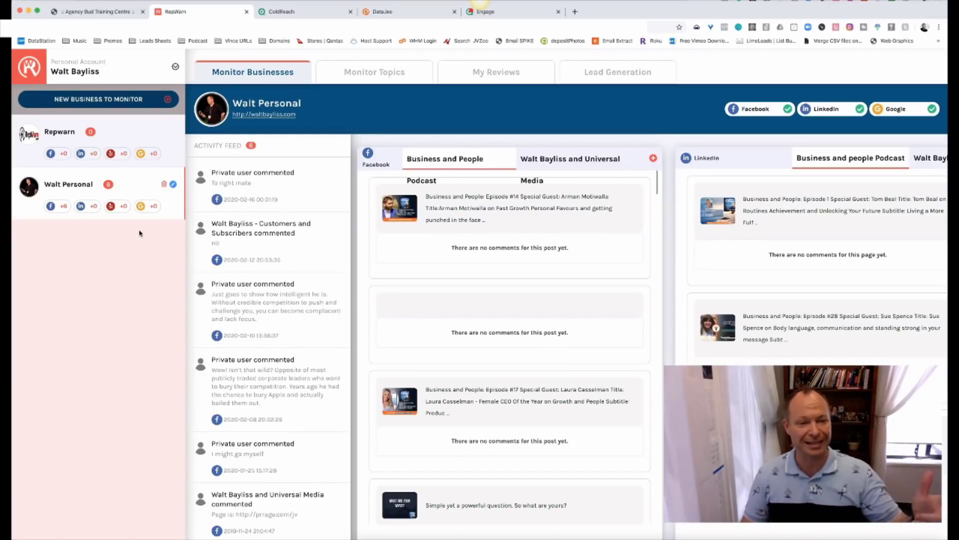
left_click(283, 196)
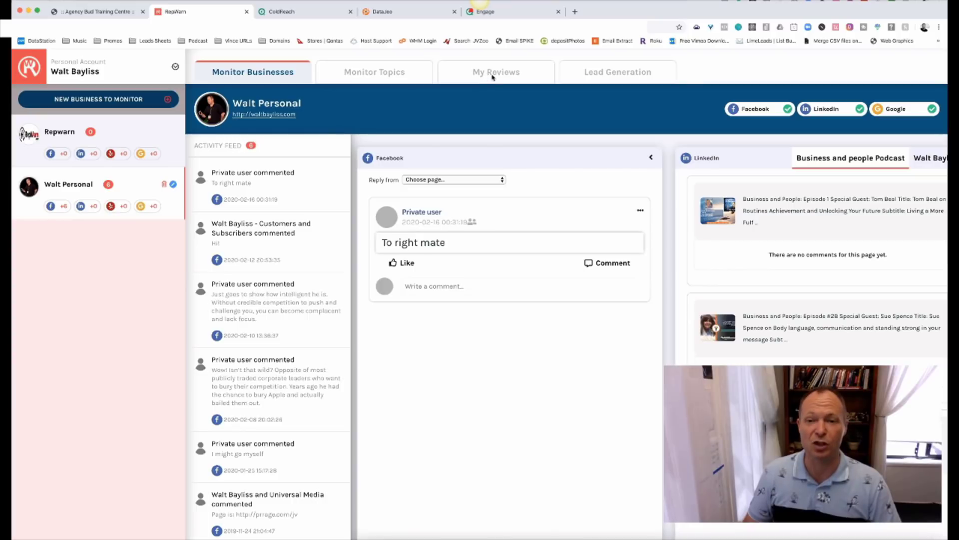
left_click(493, 77)
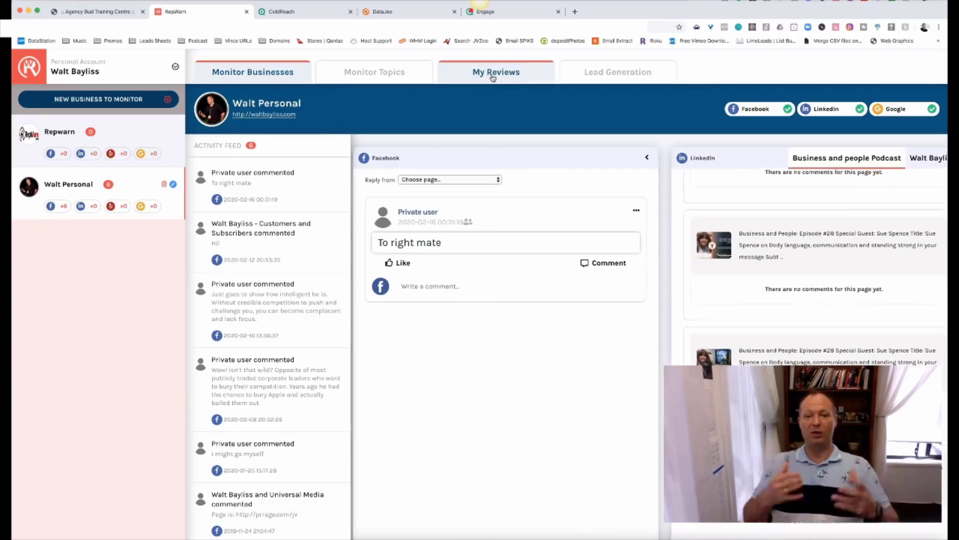
left_click(627, 76)
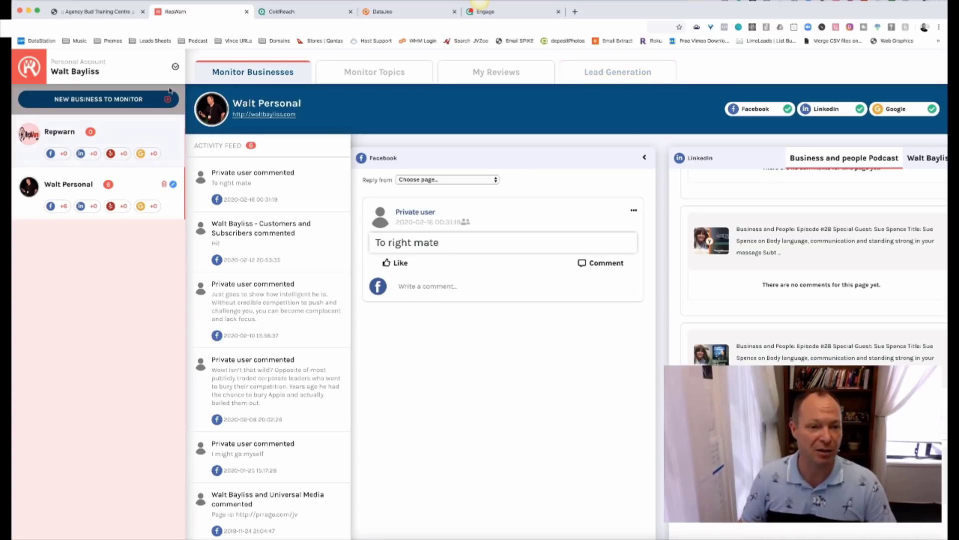
- Start a new lead to monitor, review its Info step, then go back to Monitor Topics
left_click(618, 75)
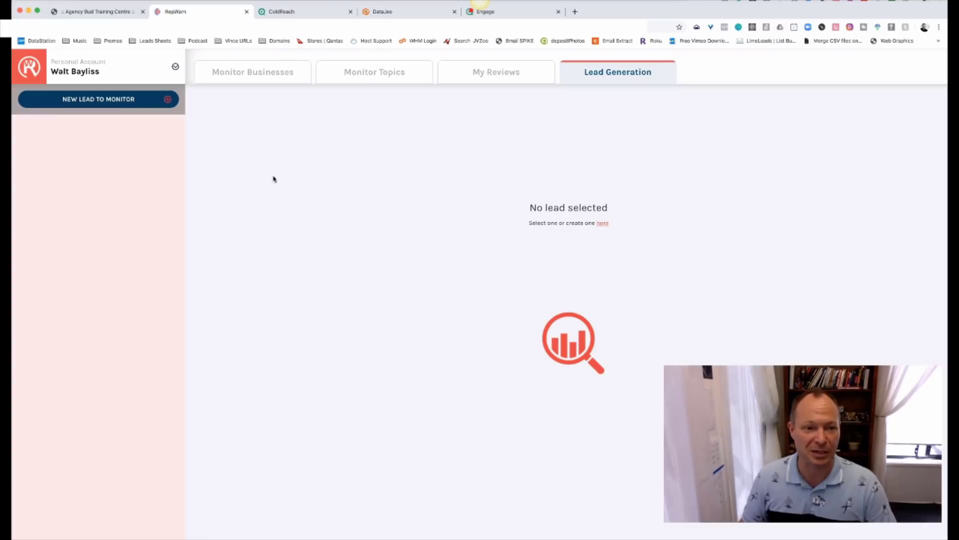
left_click(128, 99)
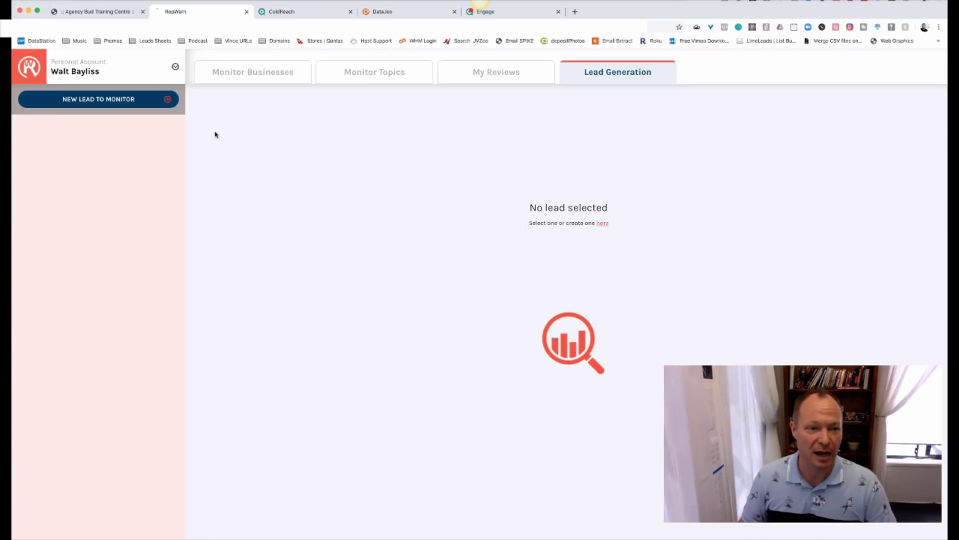
scroll(297, 193, "down", 10)
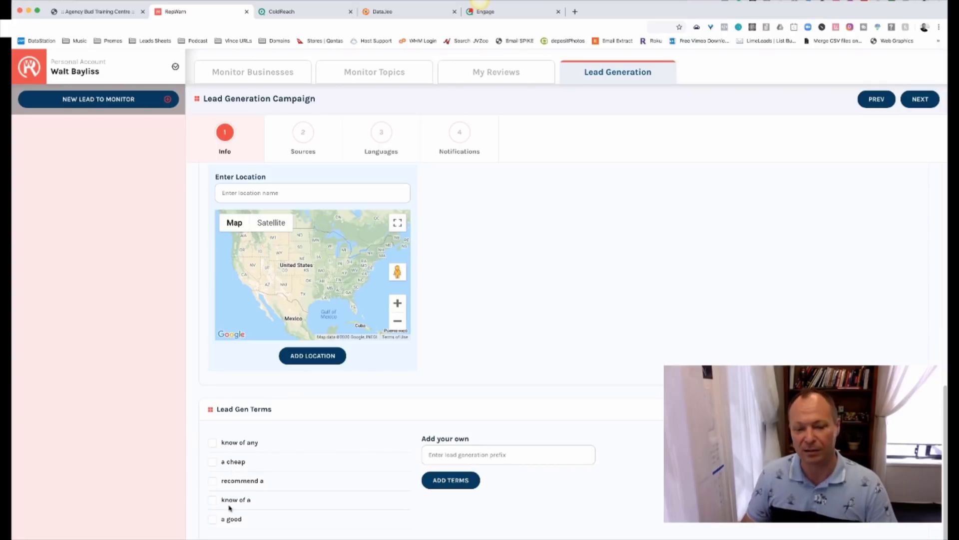
scroll(252, 498, "up", 1)
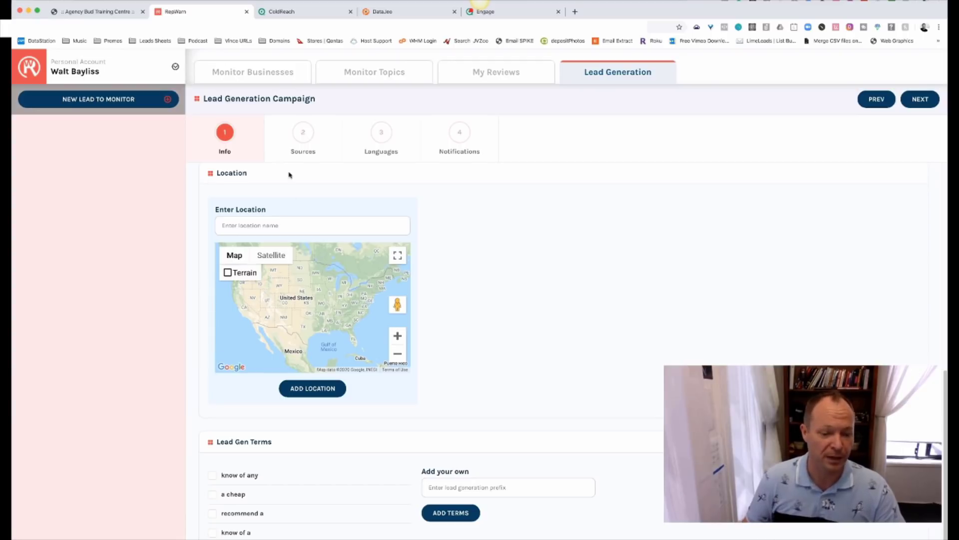
left_click(356, 72)
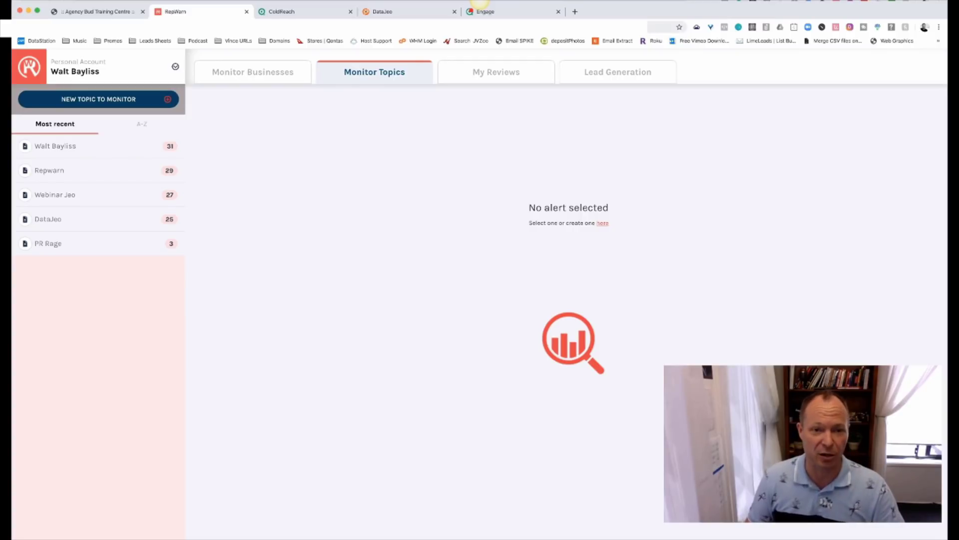
- Bring up ColdReach with its location-based and people-based search forms
left_click(287, 11)
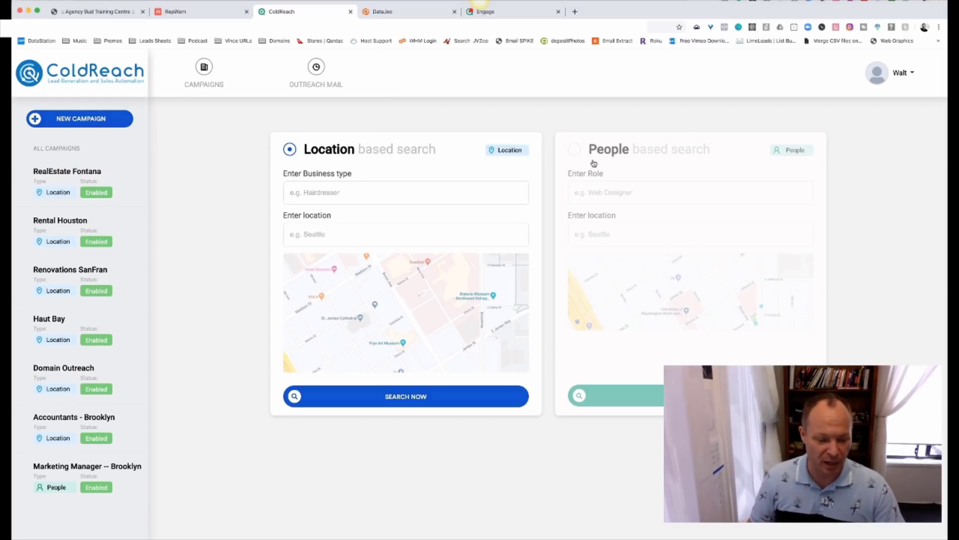
- Run a location-based search for Builder businesses in Chicago, IL, USA
left_click(360, 194)
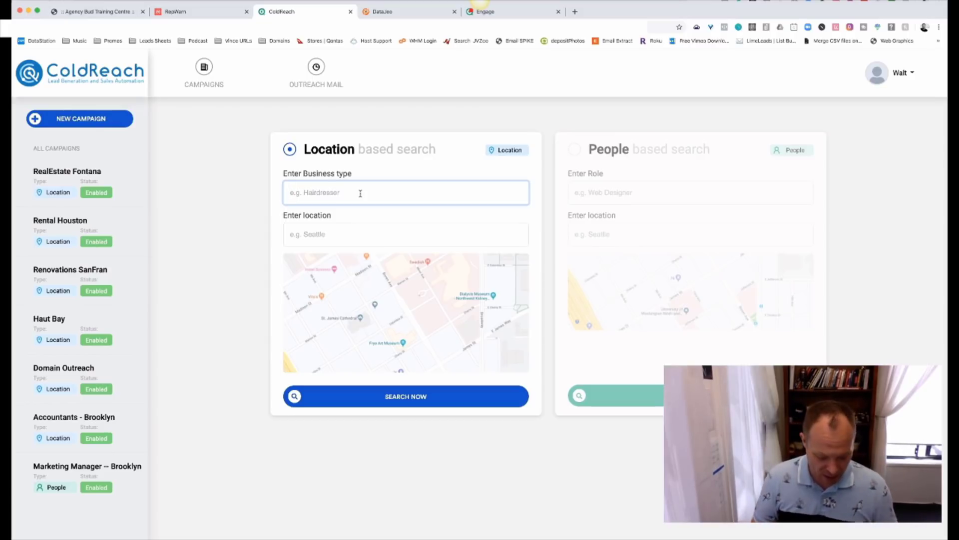
type("Builder")
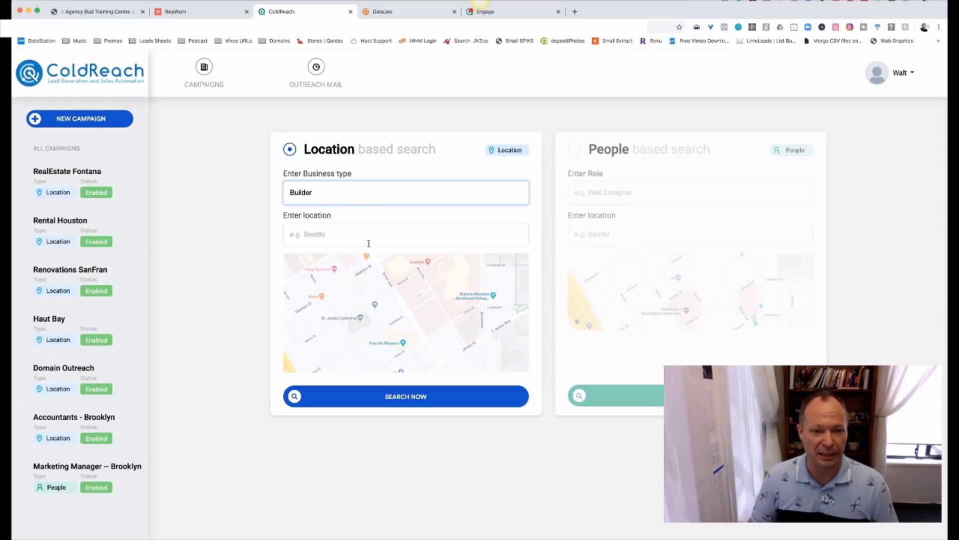
left_click(347, 232)
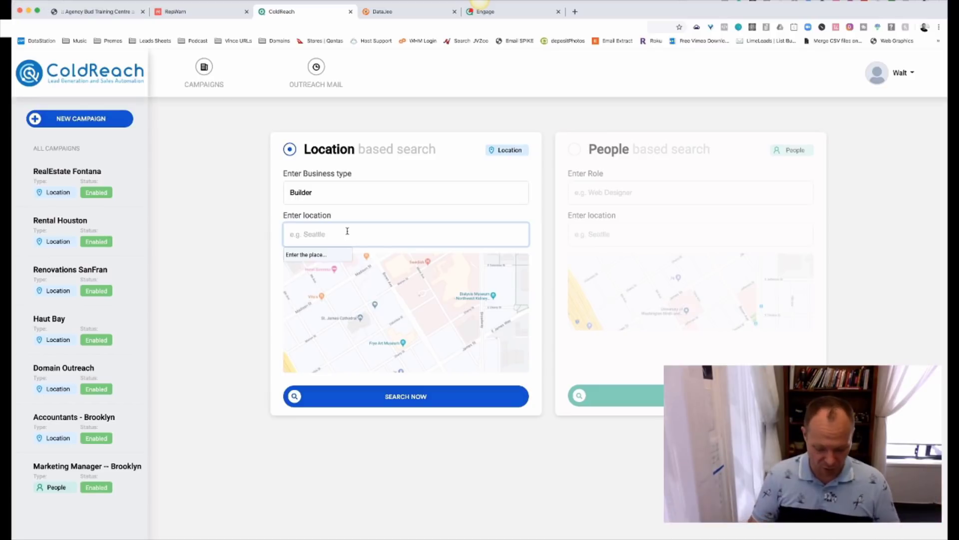
type("chic")
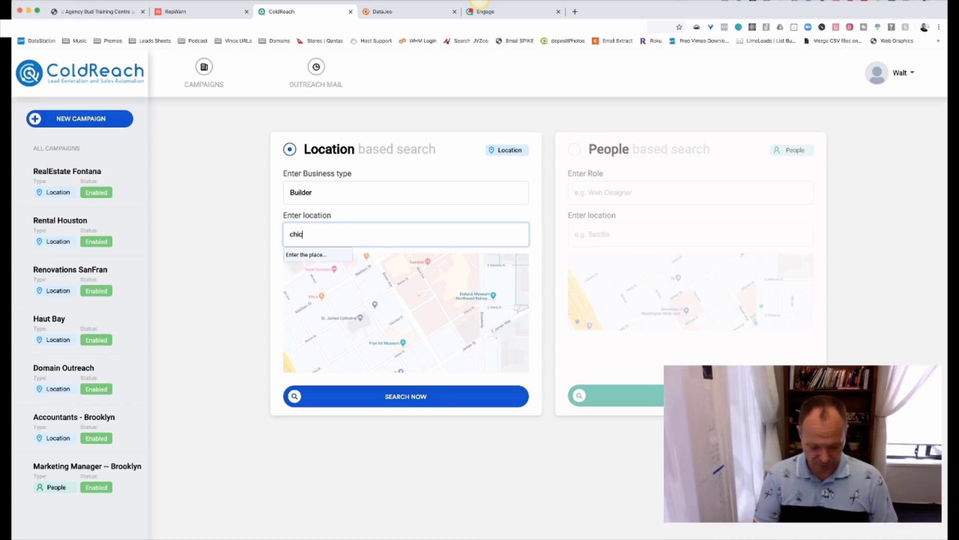
type("ago")
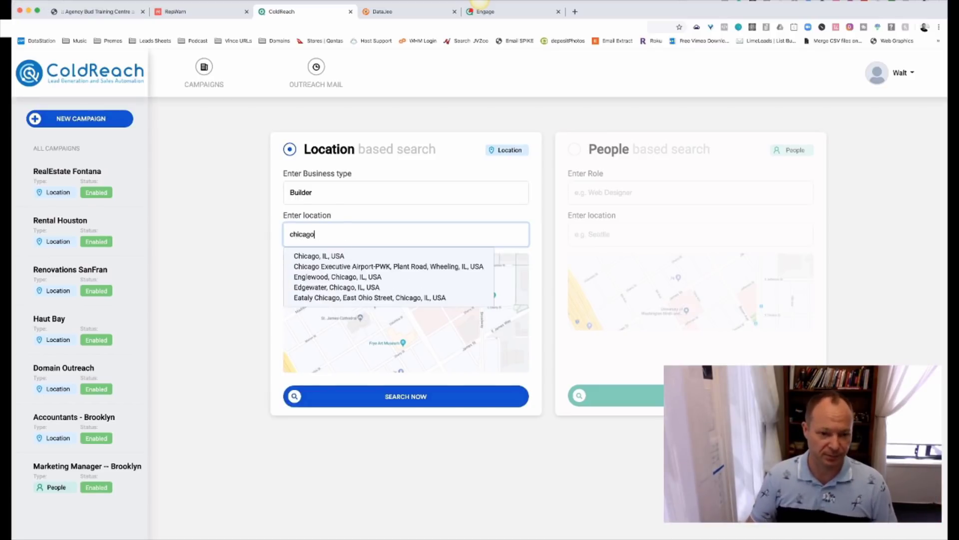
left_click(322, 257)
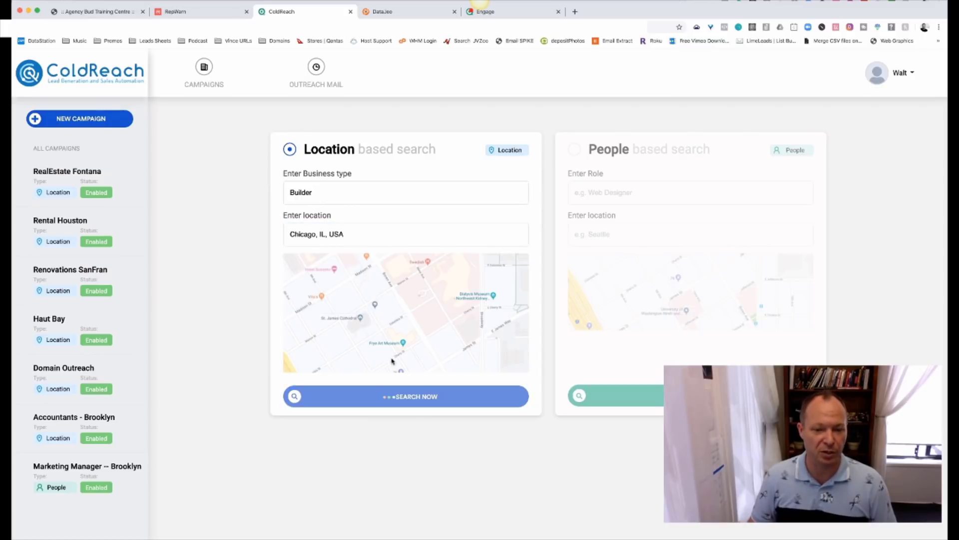
left_click(400, 395)
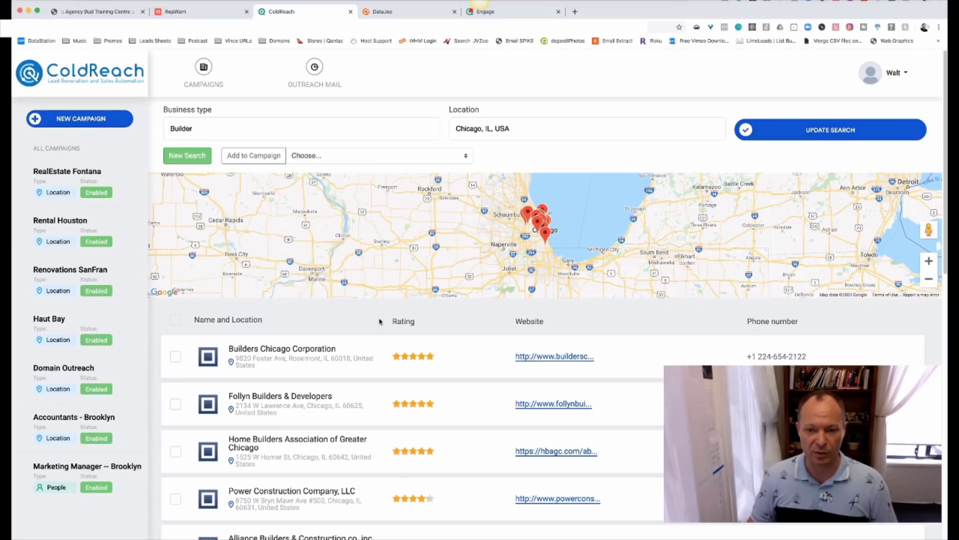
- Review the rated Builder results, then open the Renovations SanFran campaign
scroll(375, 335, "down", 10)
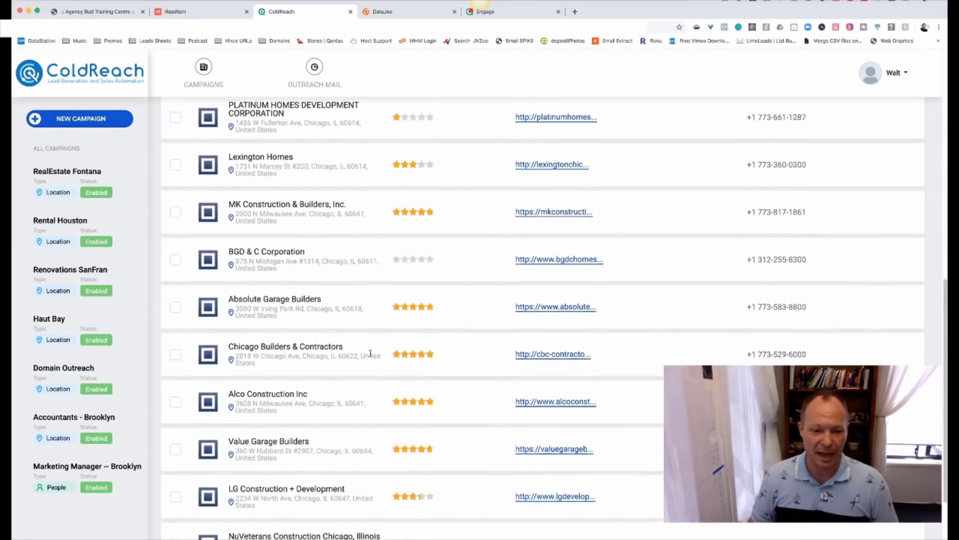
scroll(370, 353, "up", 10)
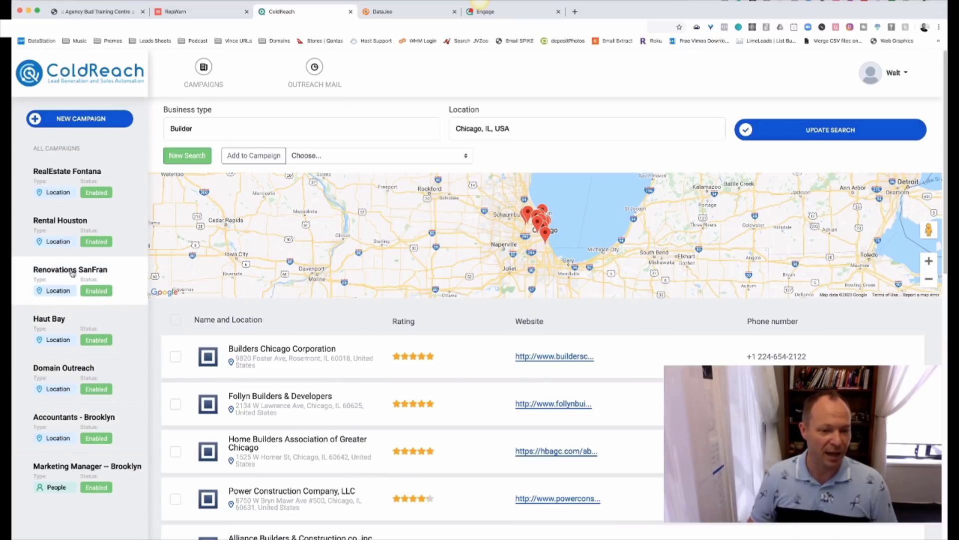
left_click(73, 273)
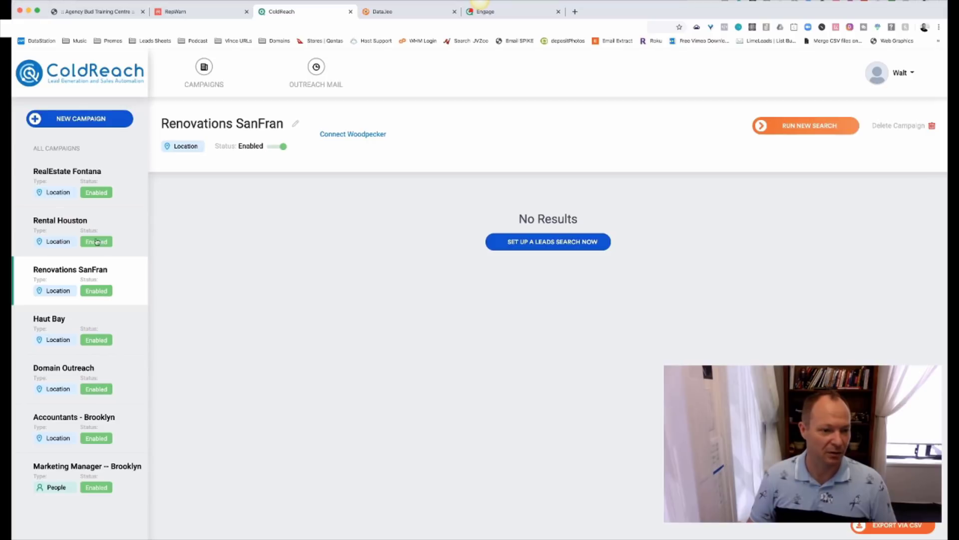
- In Rental Houston, reveal contact emails for Redfin Real Estate and Uptown Real Estate Group
left_click(77, 226)
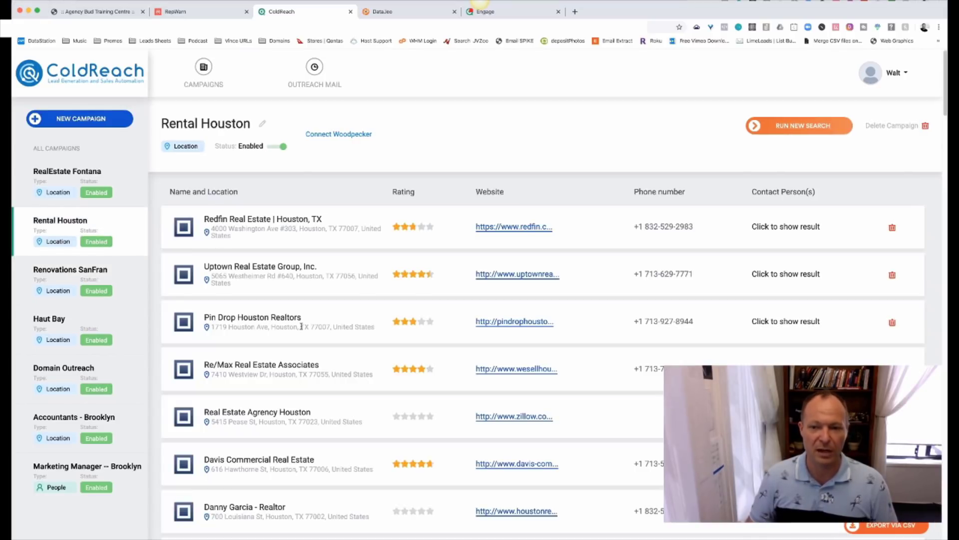
left_click(785, 229)
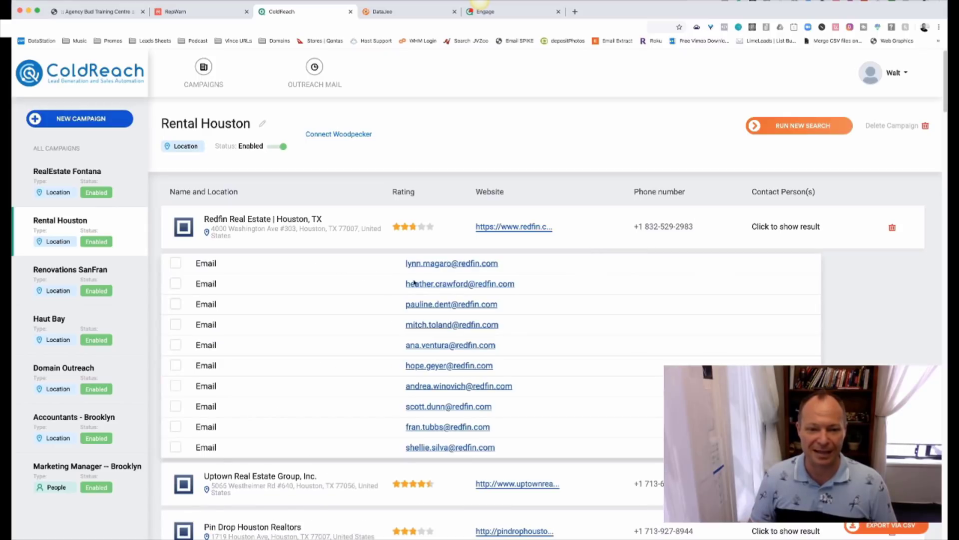
scroll(447, 338, "down", 5)
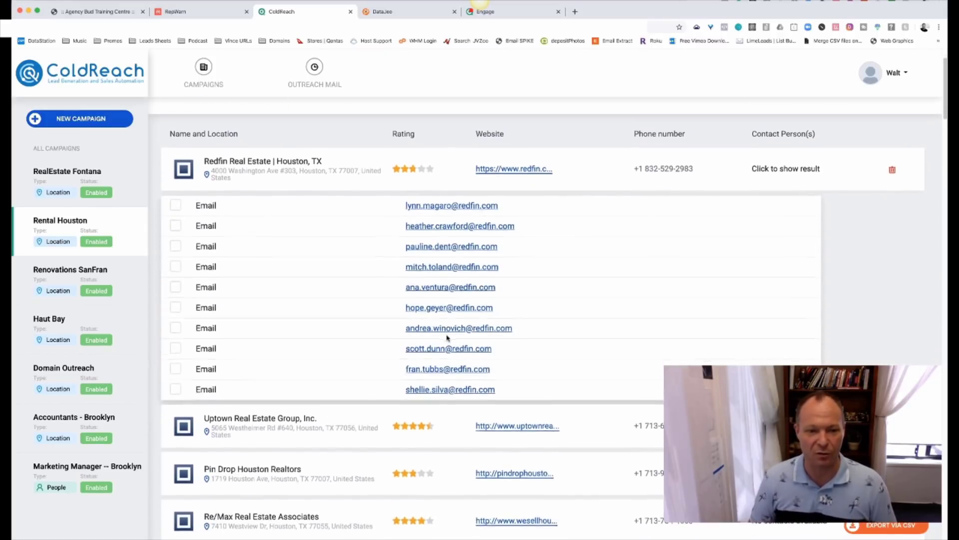
left_click(788, 345)
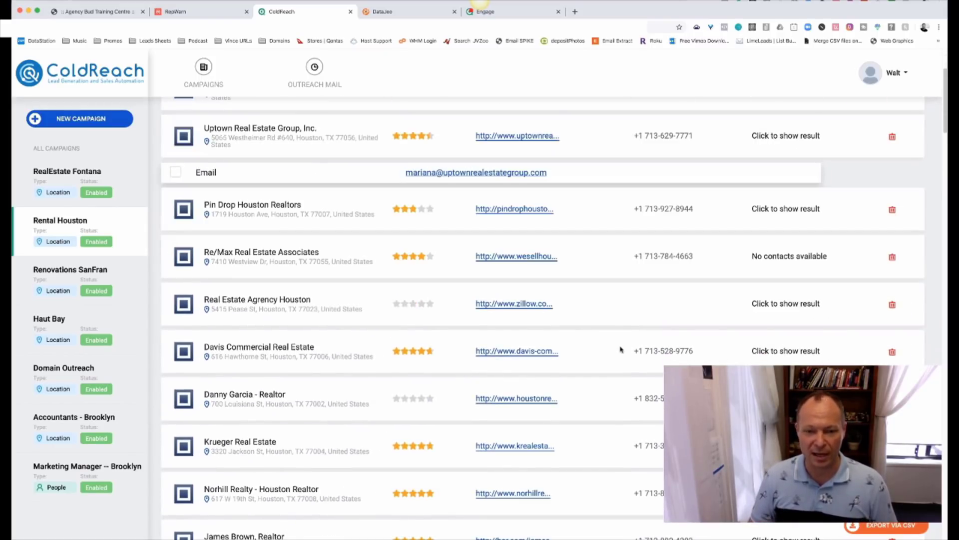
- Return to the top and start a new search from the Rental Houston campaign
scroll(374, 178, "up", 1)
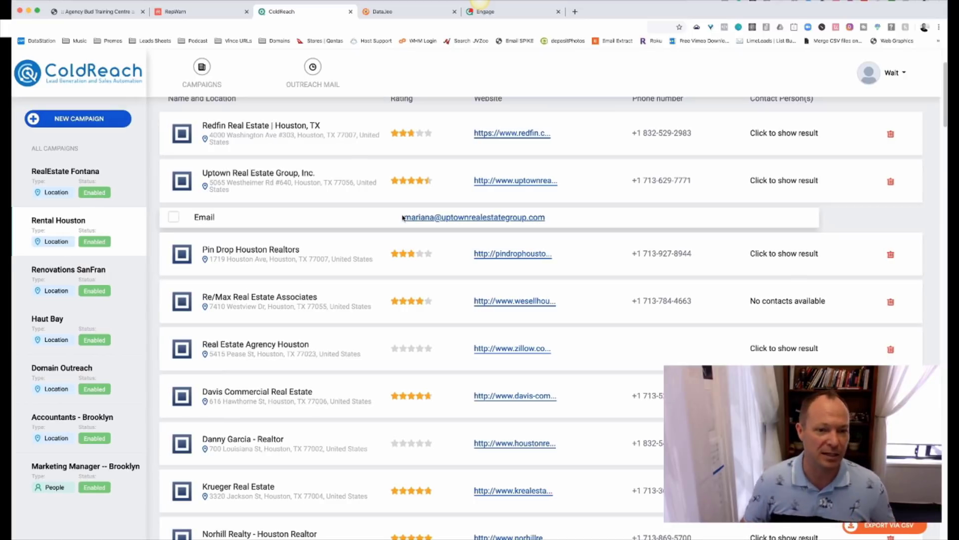
scroll(256, 232, "up", 3)
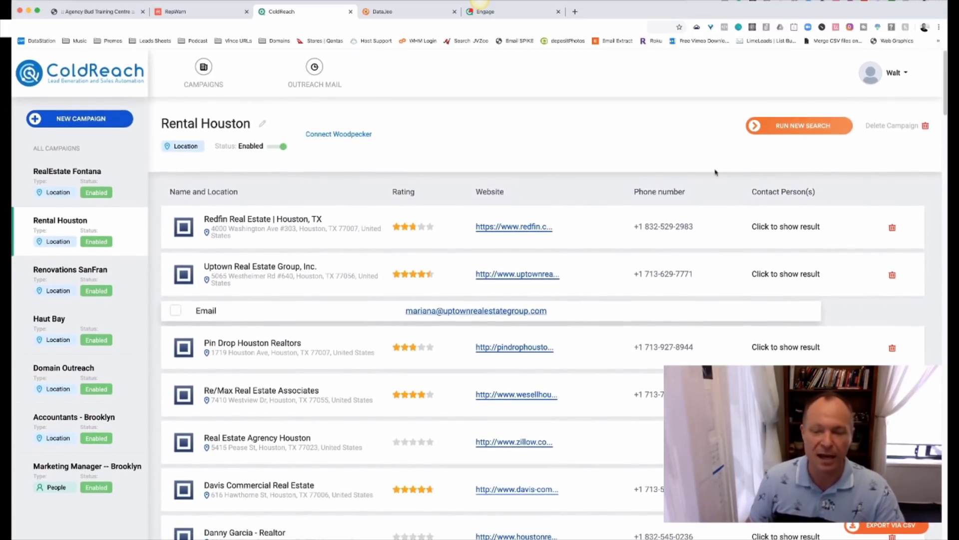
left_click(777, 130)
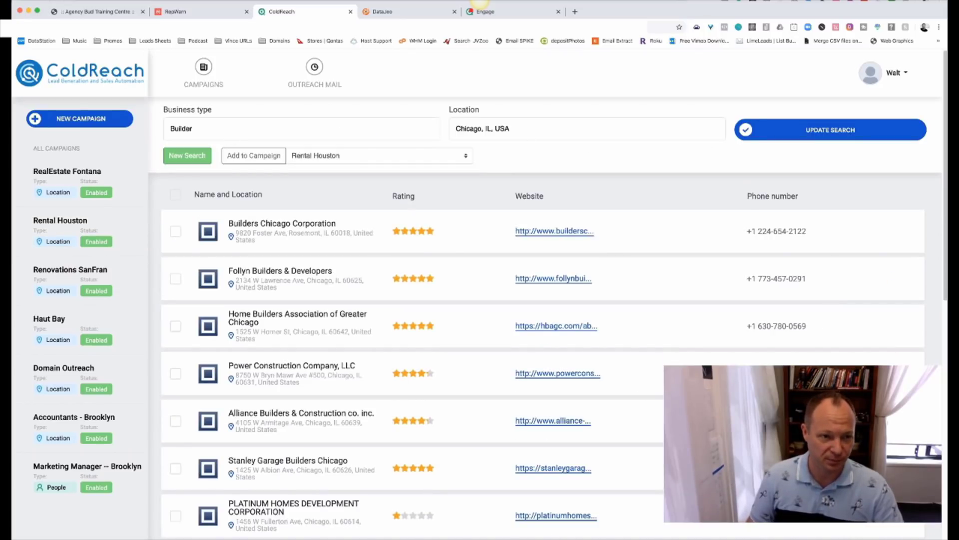
- Start a fresh people-based search for the role Marketing Manager in Chicago, IL, USA
left_click(172, 155)
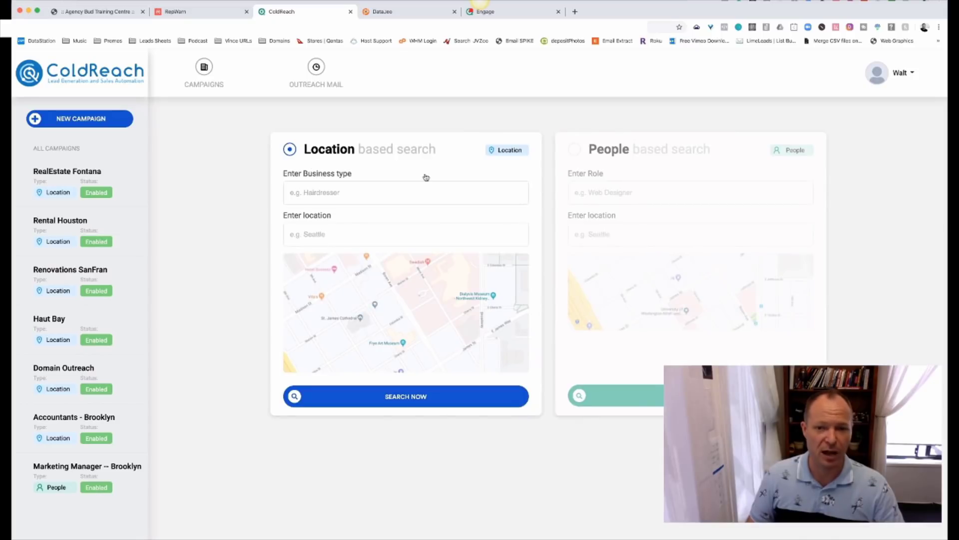
left_click(593, 152)
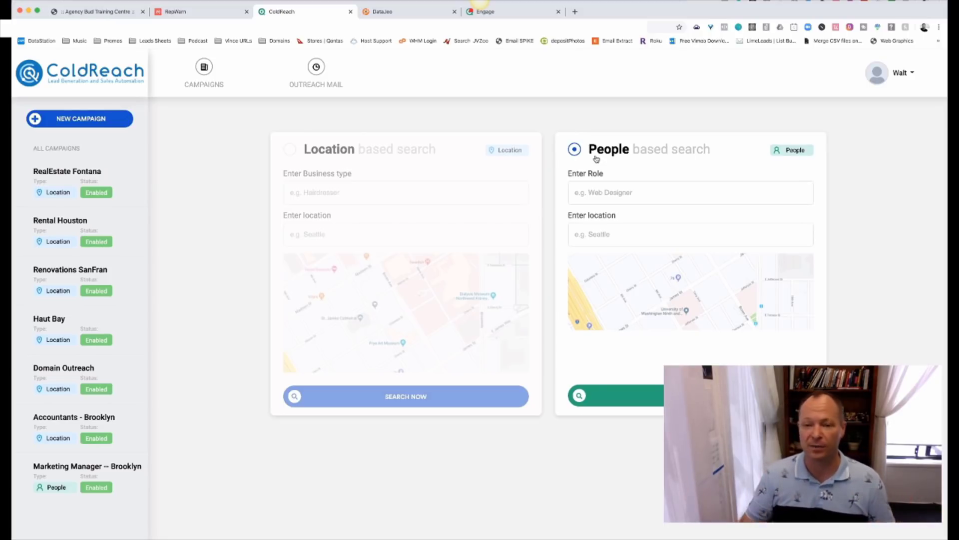
left_click(603, 196)
type("Ma")
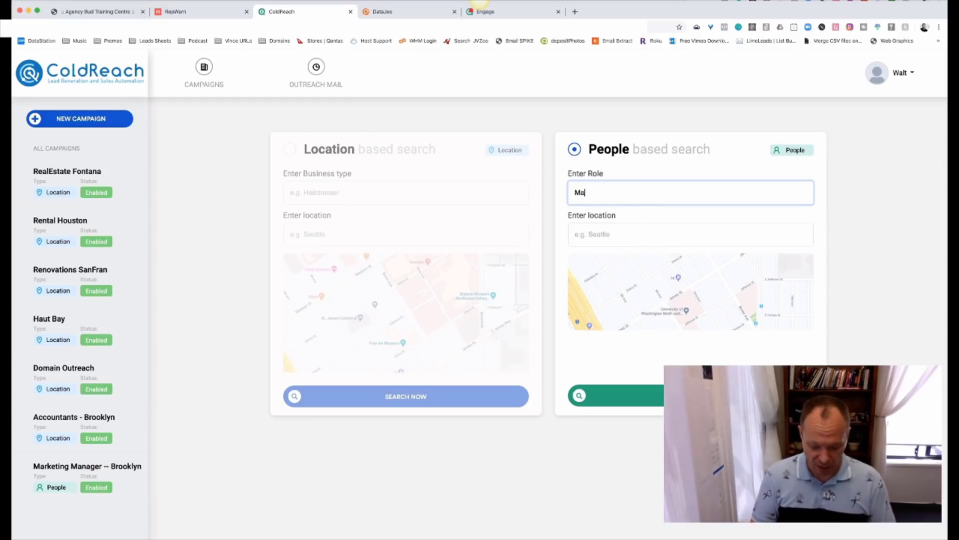
type("rketing M")
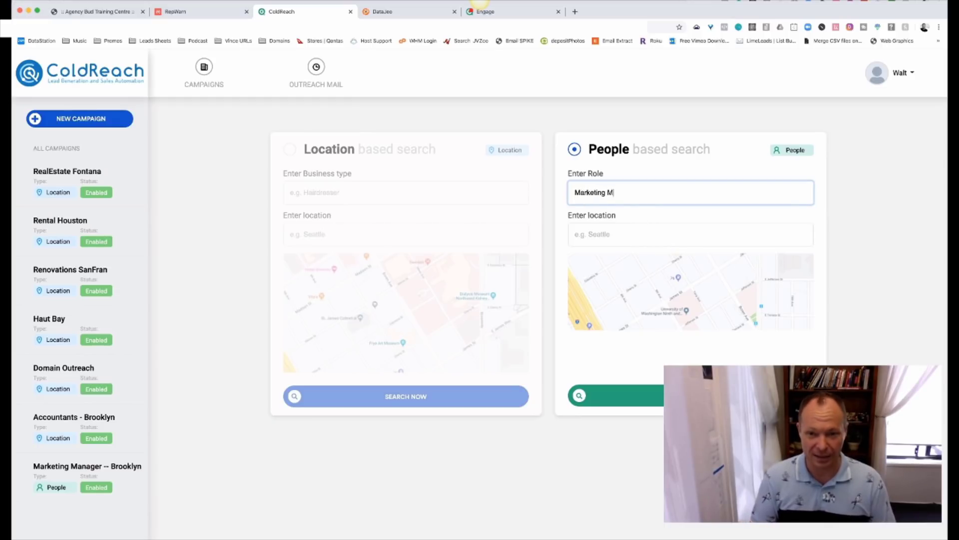
type("anagers")
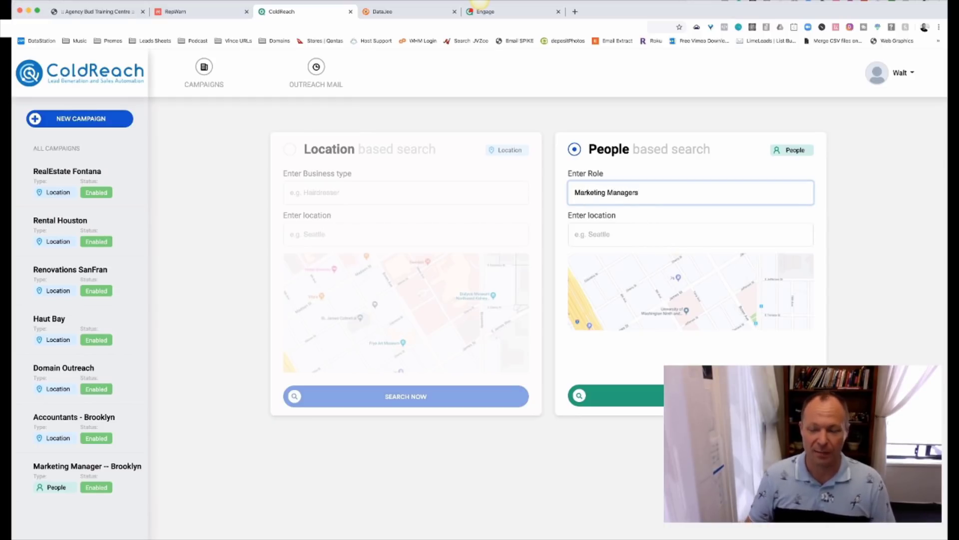
key("BackSpace")
left_click(607, 235)
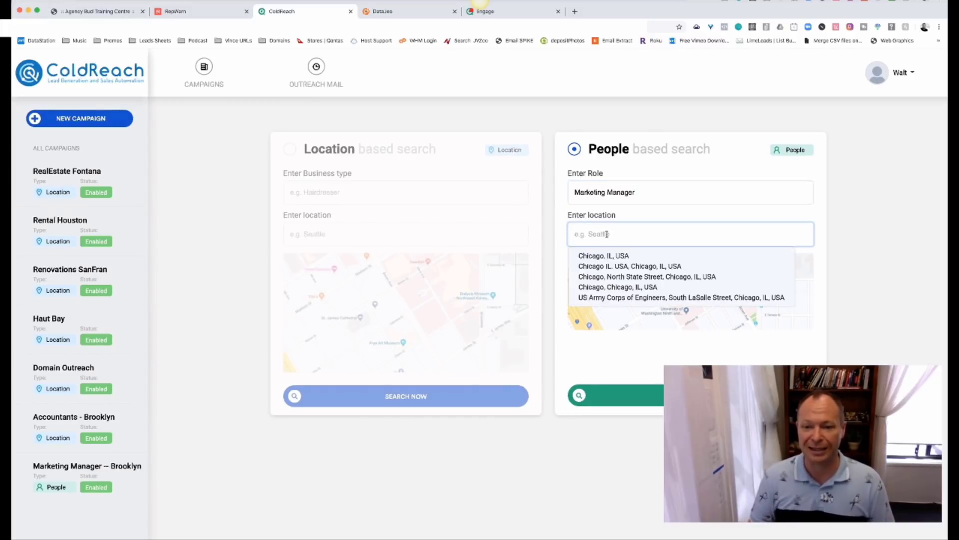
left_click(613, 256)
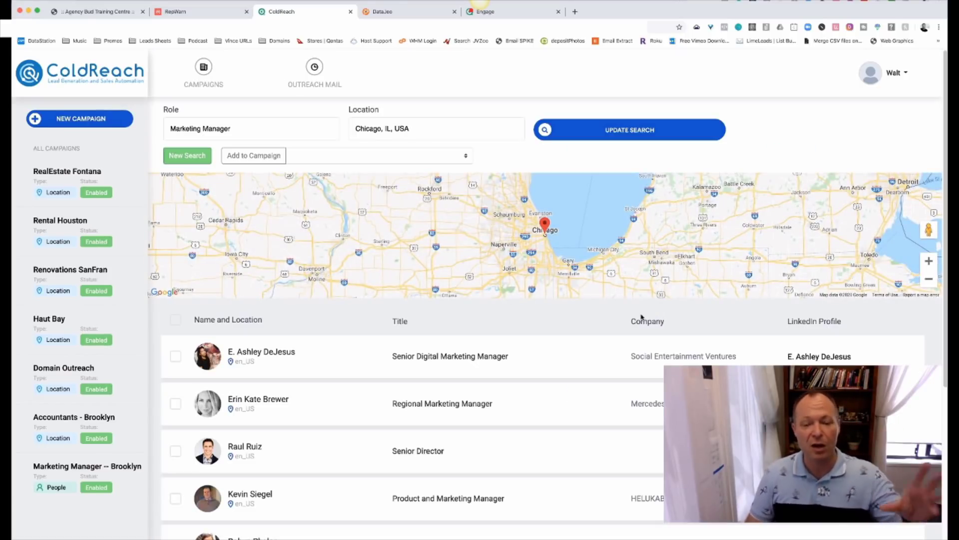
- Browse the Marketing Manager results' titles, companies and LinkedIn profiles
scroll(585, 332, "down", 5)
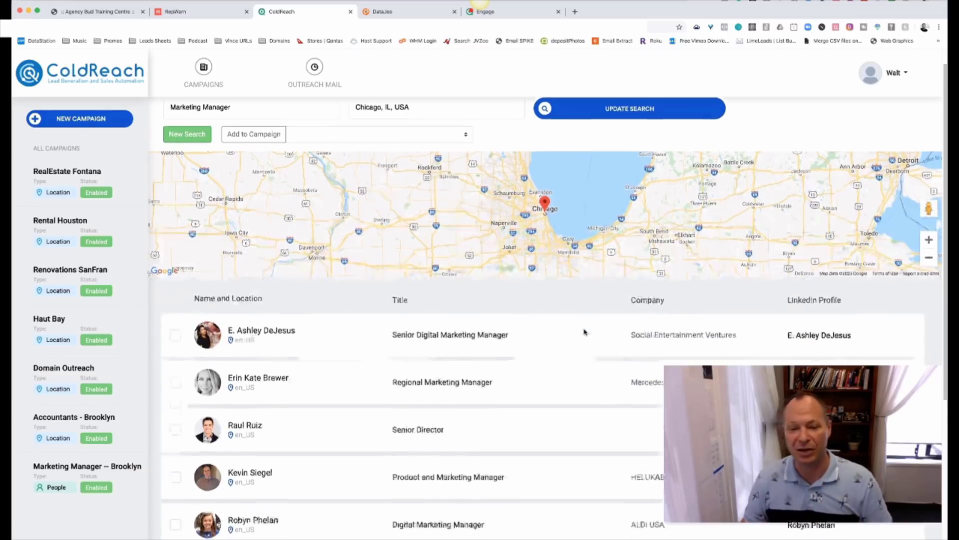
left_click_drag(442, 266, 484, 268)
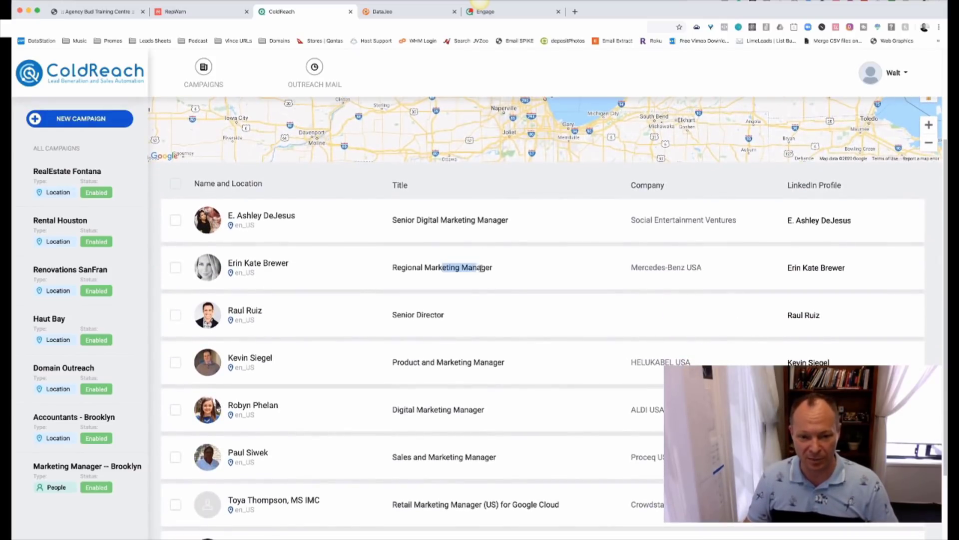
scroll(391, 327, "down", 1)
left_click_drag(409, 330, 509, 328)
scroll(510, 327, "down", 4)
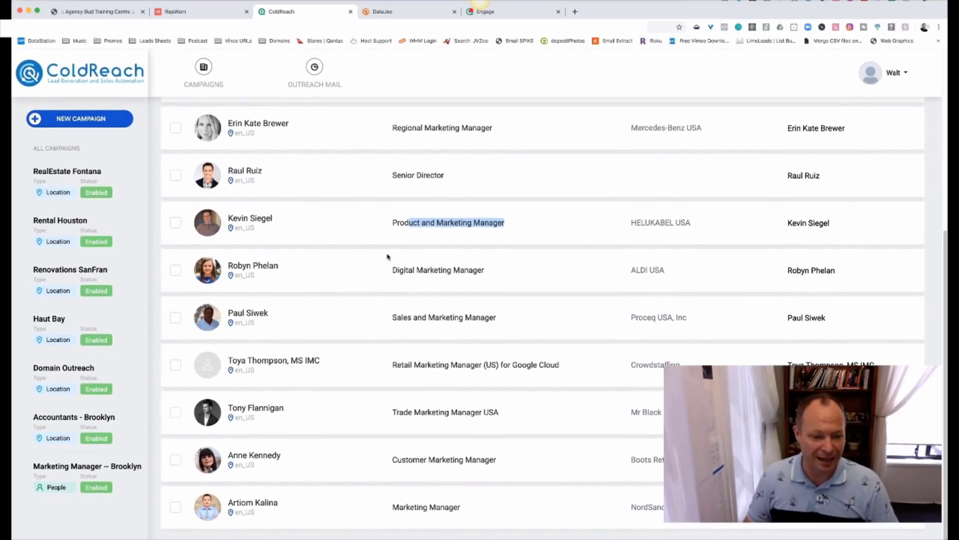
scroll(387, 253, "up", 10)
scroll(387, 253, "right", 4)
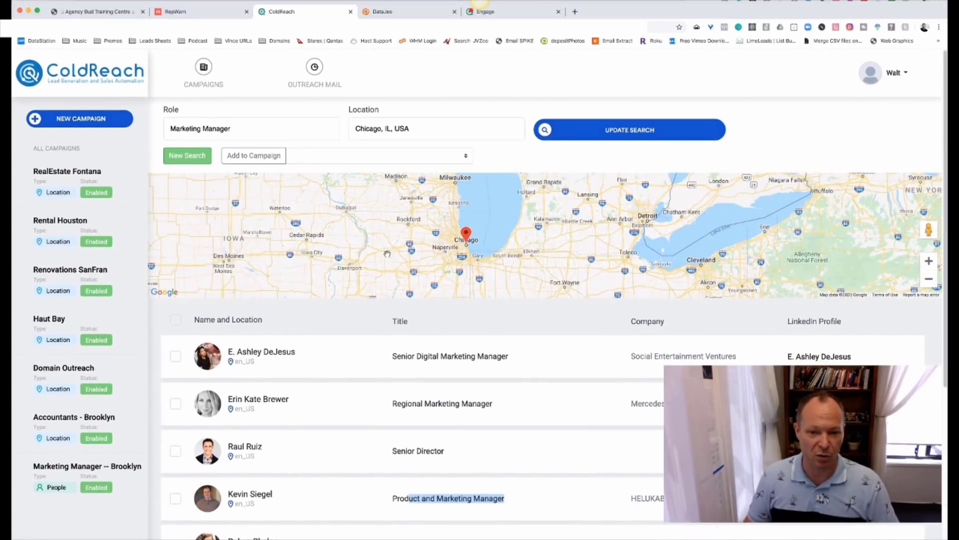
scroll(508, 245, "right", 2)
scroll(508, 245, "up", 5)
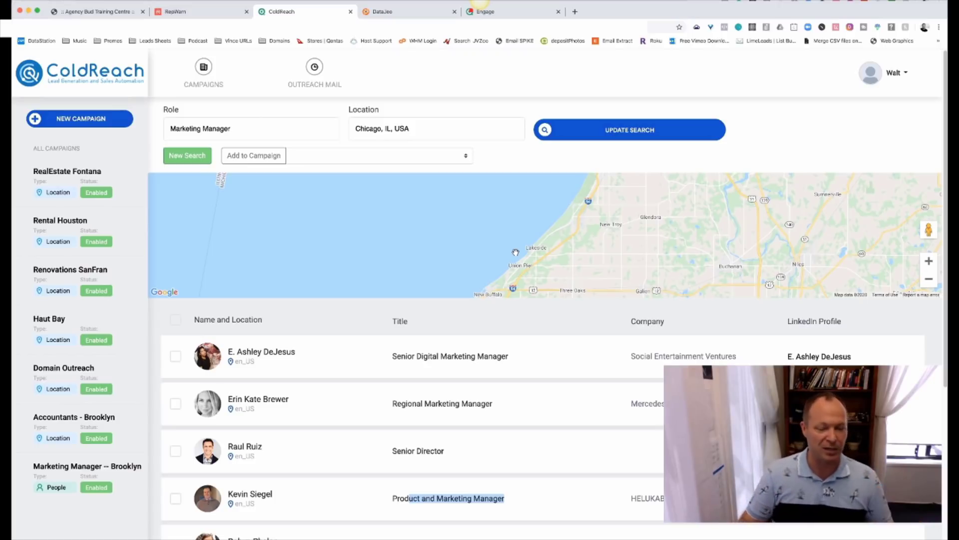
- Clear the Marketing Manager results back to a blank new search form
left_click(191, 157)
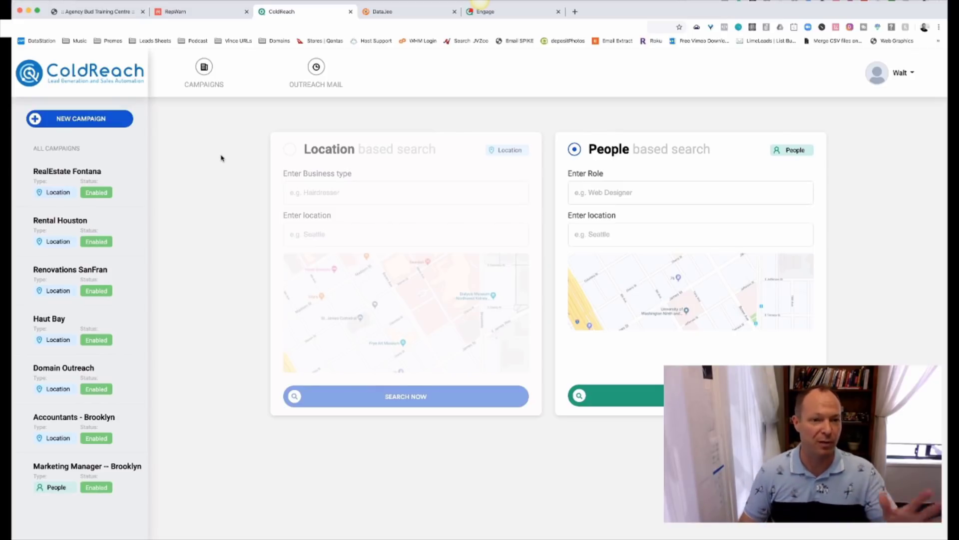
- Switch to DataJeo and log in with the saved credentials to reach its campaigns list
left_click(393, 15)
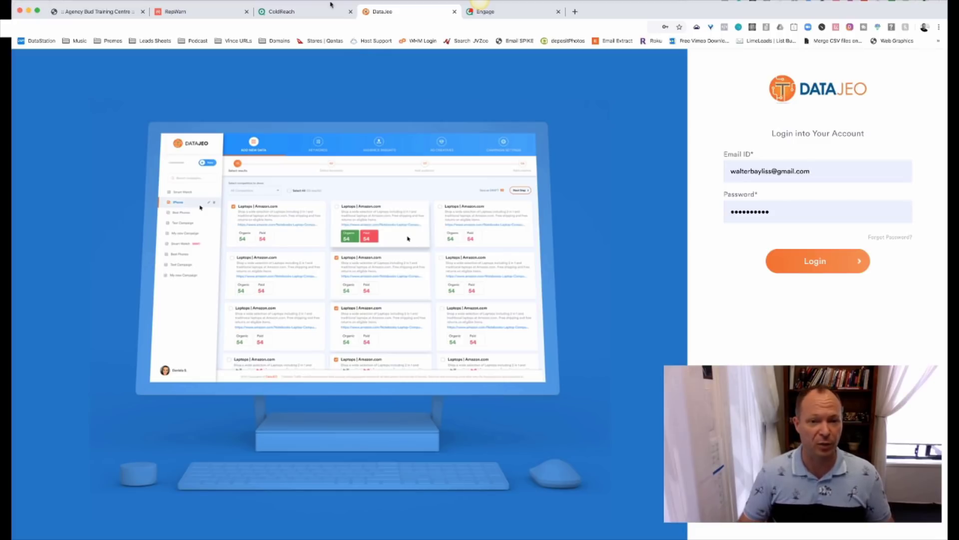
left_click(843, 269)
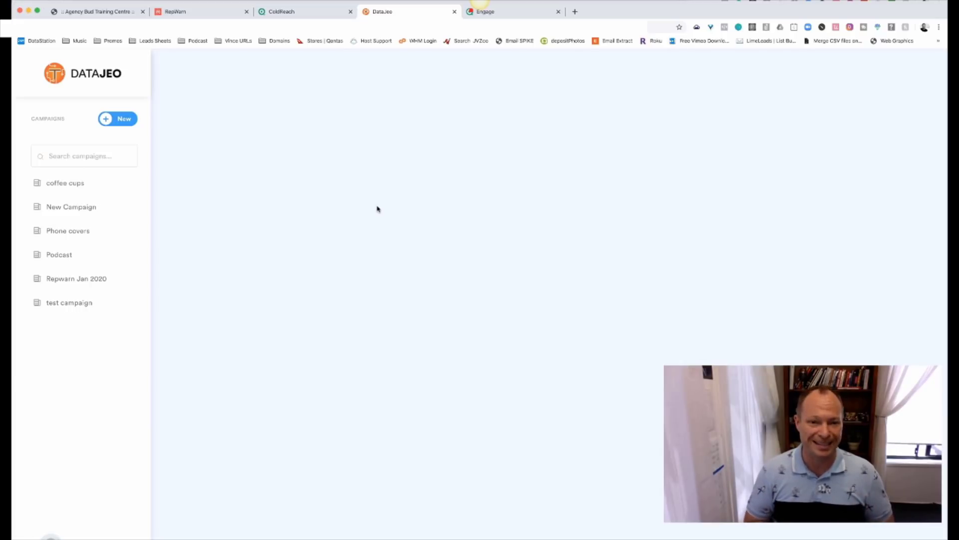
- Create a new DataJeo campaign named 'Bluetooth headphones'
left_click(120, 123)
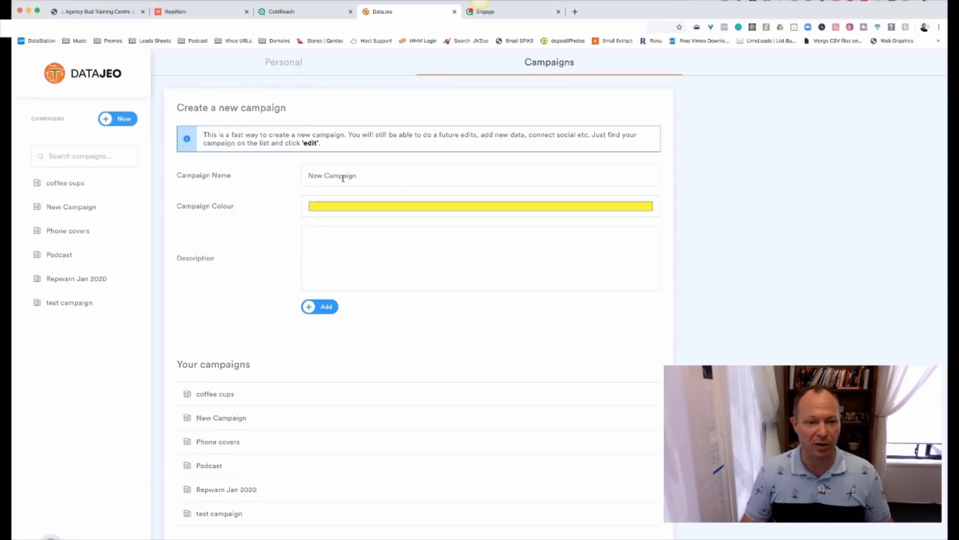
left_click(381, 177)
left_click_drag(381, 178, 300, 180)
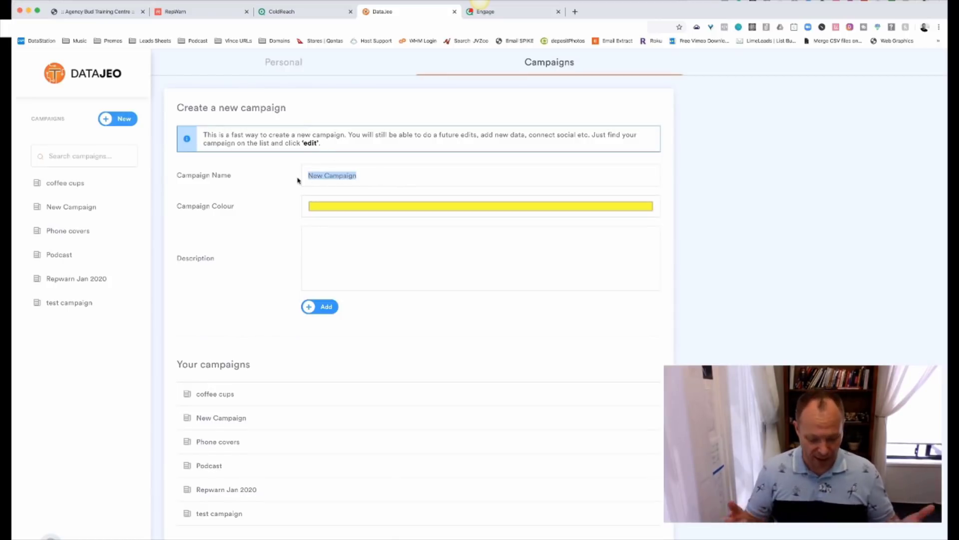
type("Bluetoo")
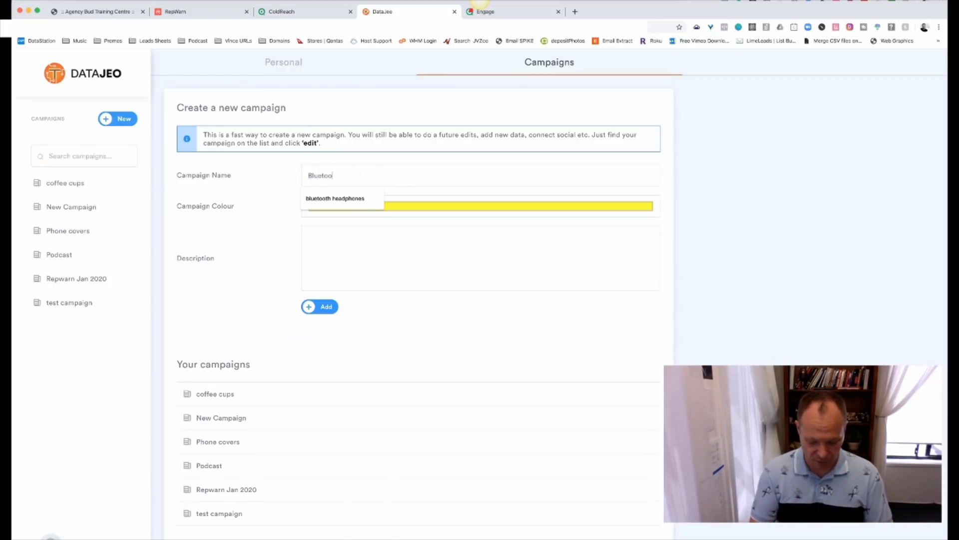
type("th headphones")
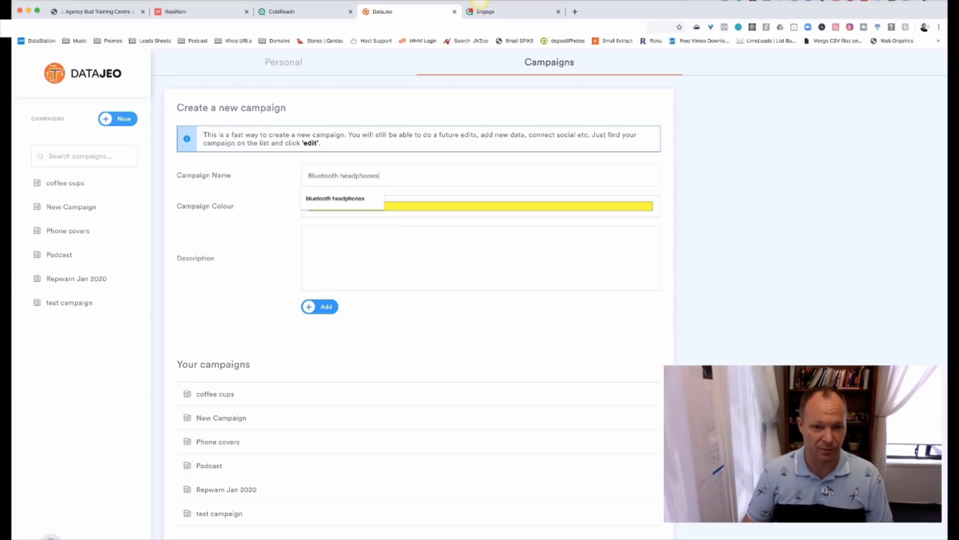
left_click(377, 244)
left_click(315, 307)
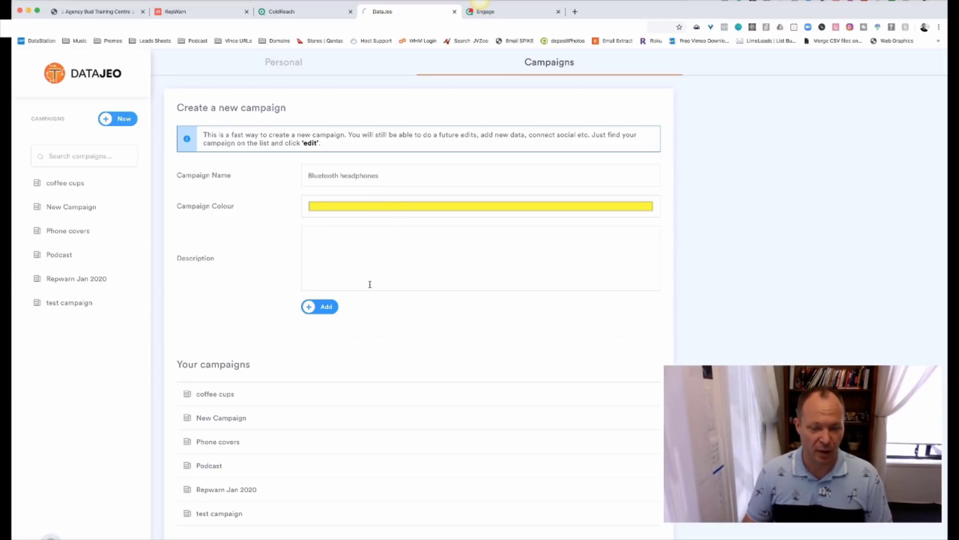
- Run a keyword search for 'bluetooth headphones', returning 20 results
left_click(475, 226)
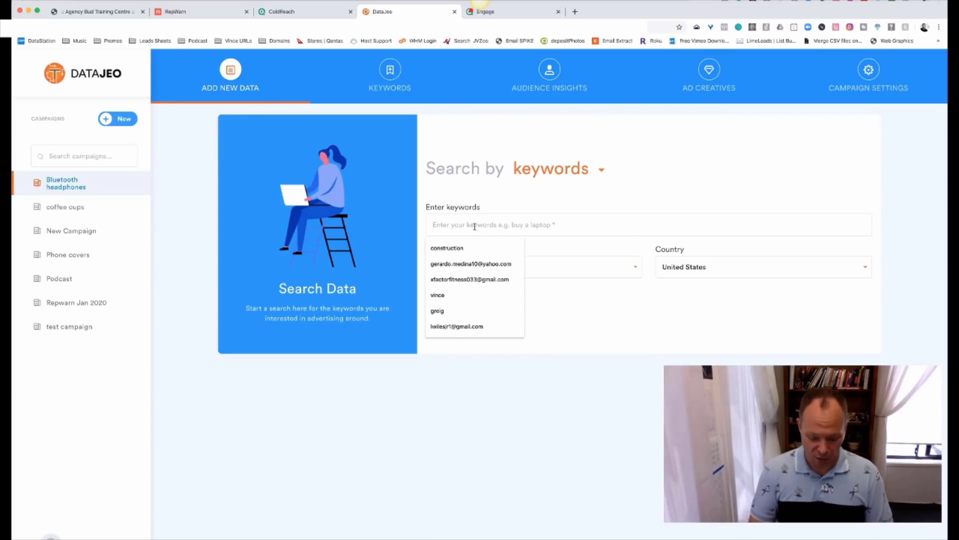
type("Bluetoot")
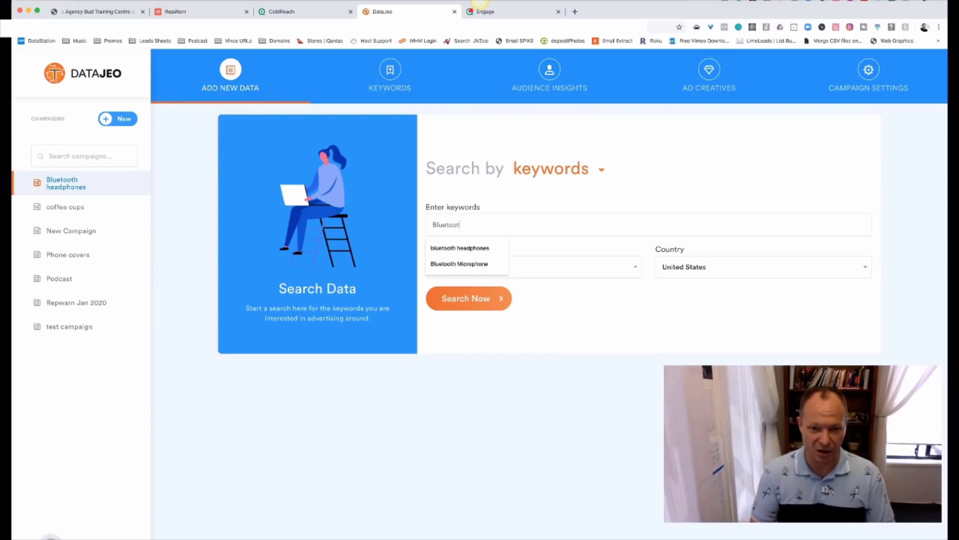
left_click(462, 248)
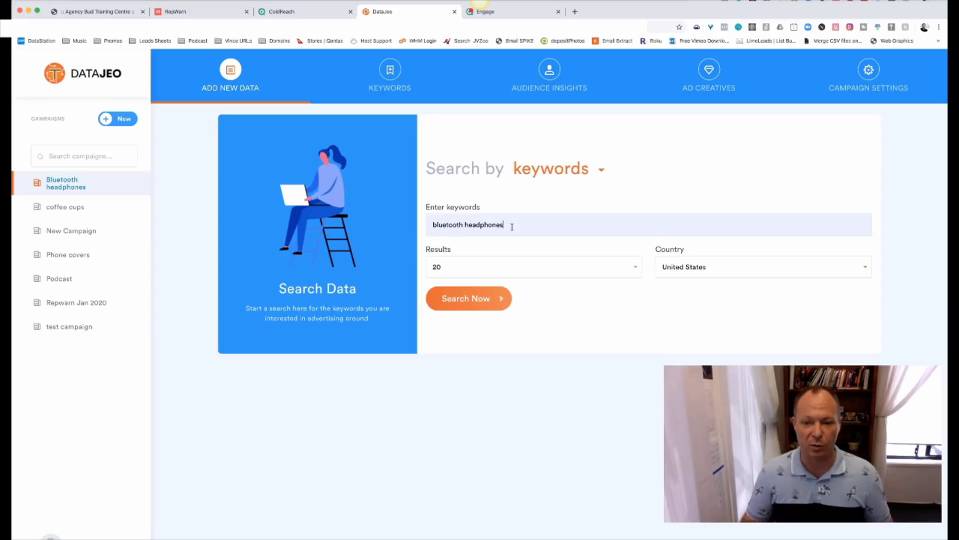
left_click(468, 299)
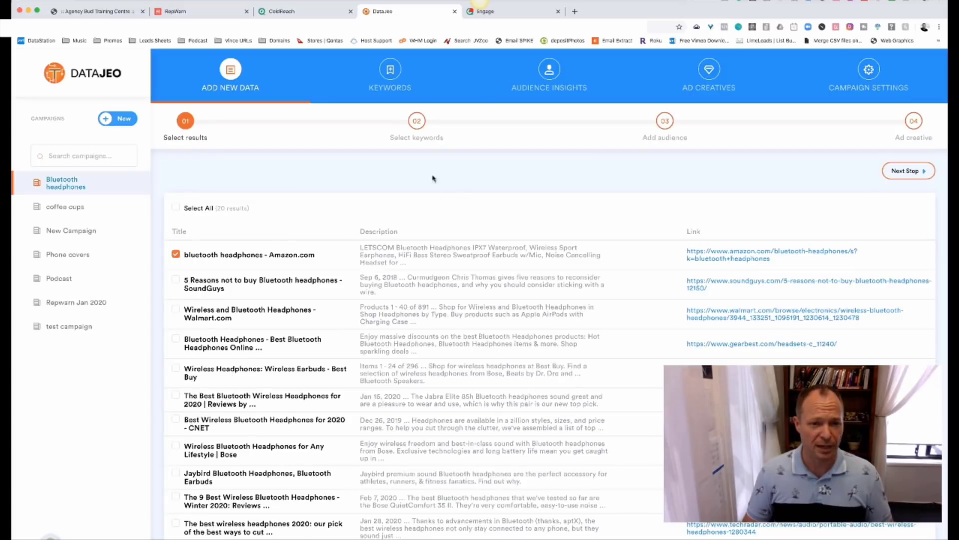
- Tick the Gearbest, SoundGuys, Jaybird and Sony US results and proceed to the keyword step
scroll(237, 274, "down", 3)
scroll(238, 274, "up", 3)
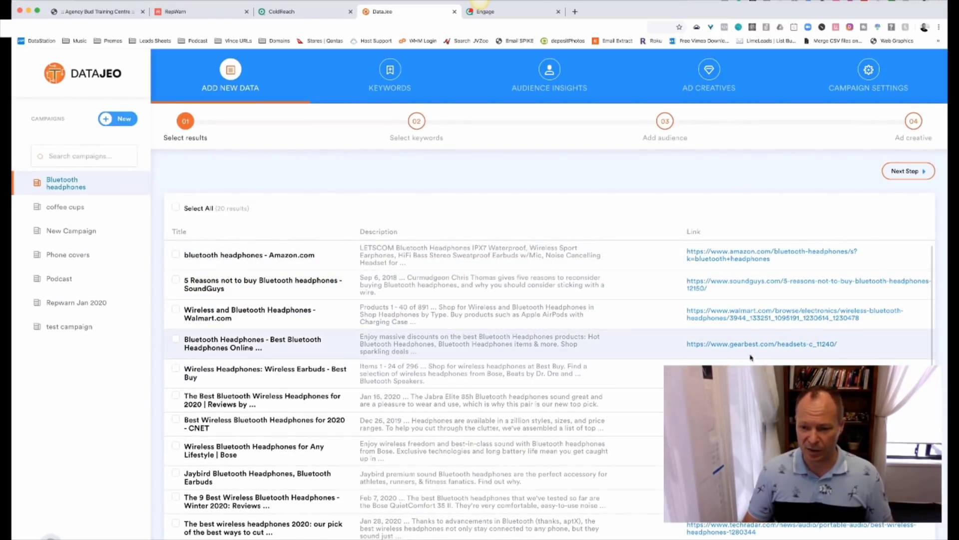
left_click(179, 341)
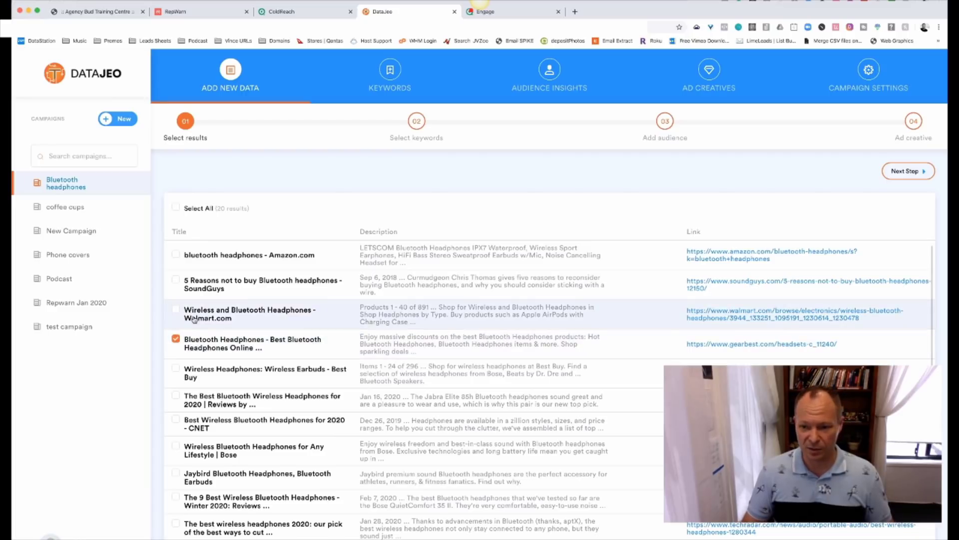
left_click(176, 281)
scroll(176, 299, "down", 3)
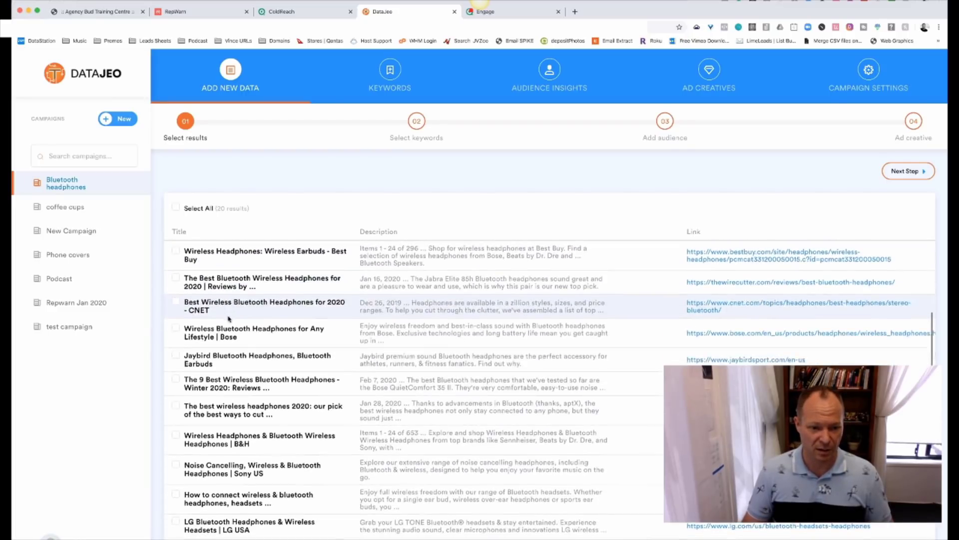
left_click(176, 354)
scroll(627, 419, "down", 2)
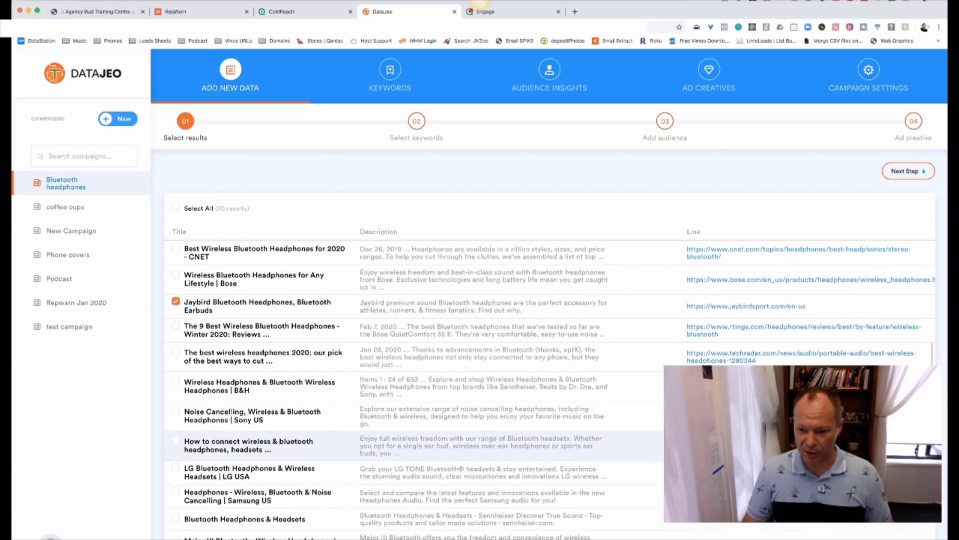
left_click(176, 411)
scroll(327, 418, "up", 6)
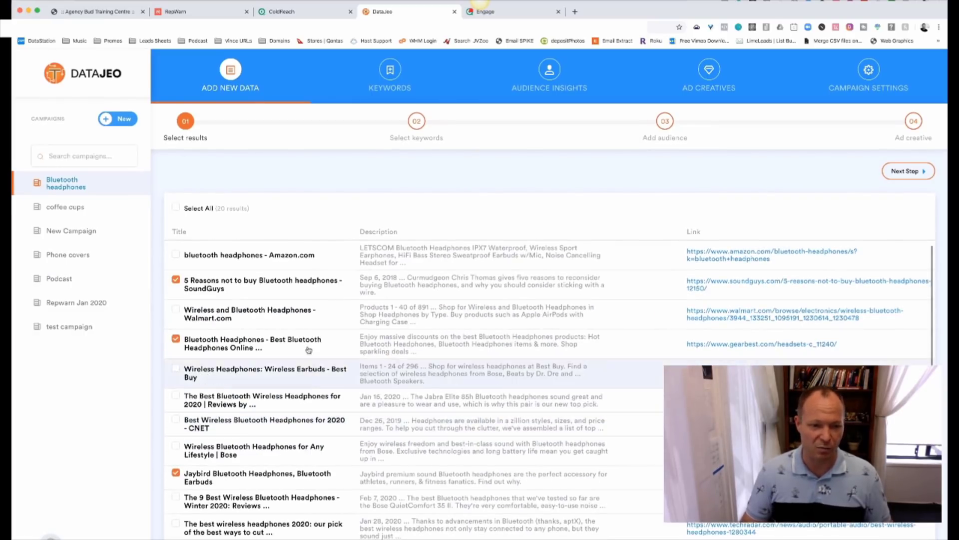
left_click(908, 171)
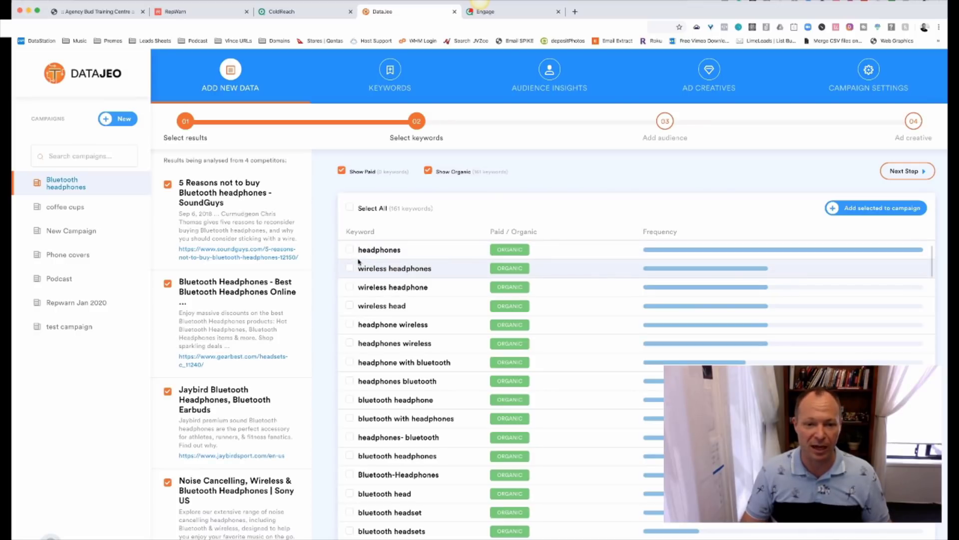
- Add wireless headphones, wireless headphone, wireless head, headphone wireless and headphones wireless to the campaign
left_click(347, 269)
left_click(349, 287)
left_click(349, 305)
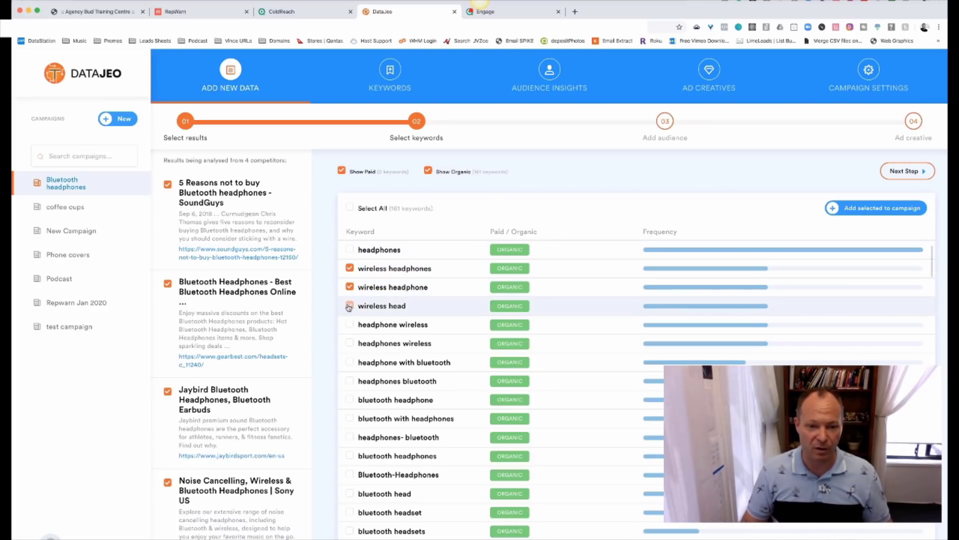
left_click(350, 324)
left_click(349, 343)
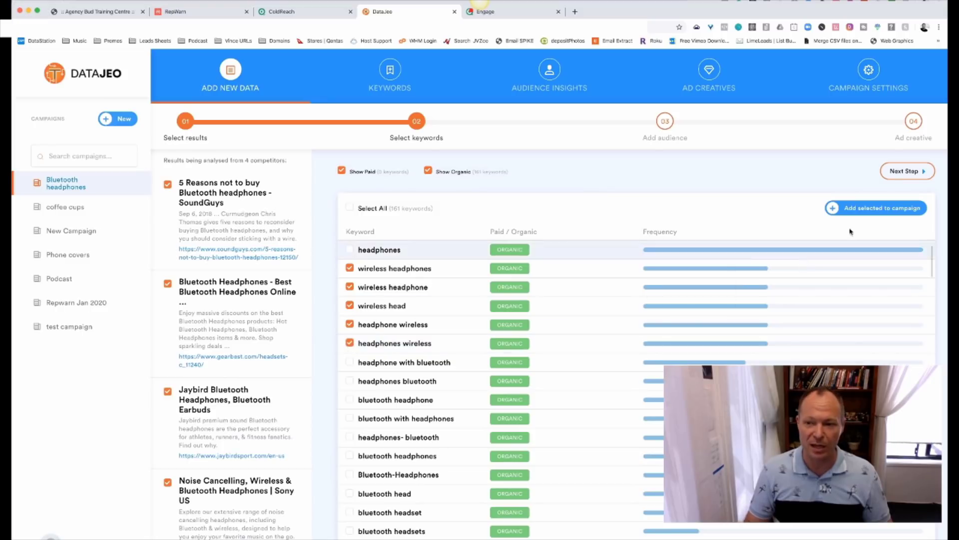
left_click(856, 210)
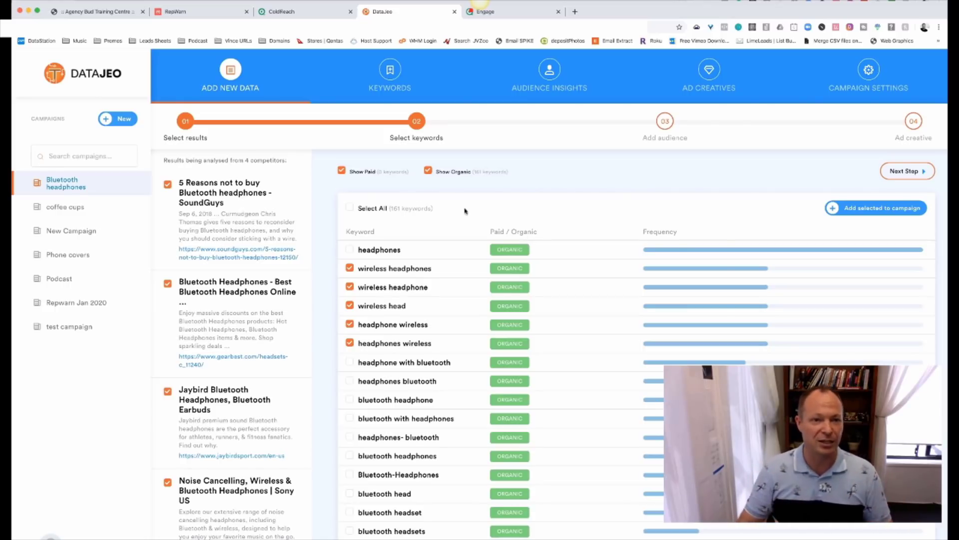
- Glance at the RepWarn and ColdReach tabs, then return to the DataJeo keyword list
left_click(231, 15)
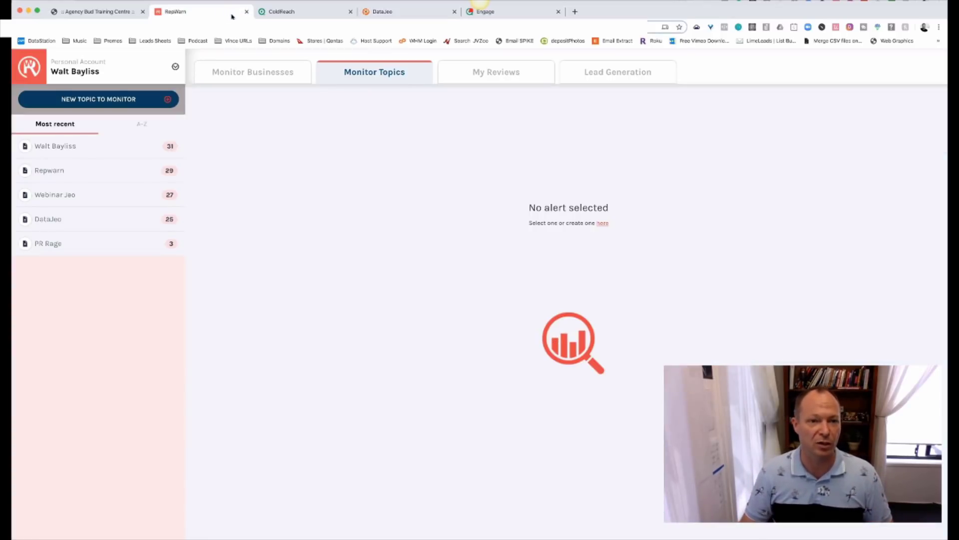
left_click(279, 12)
left_click(373, 15)
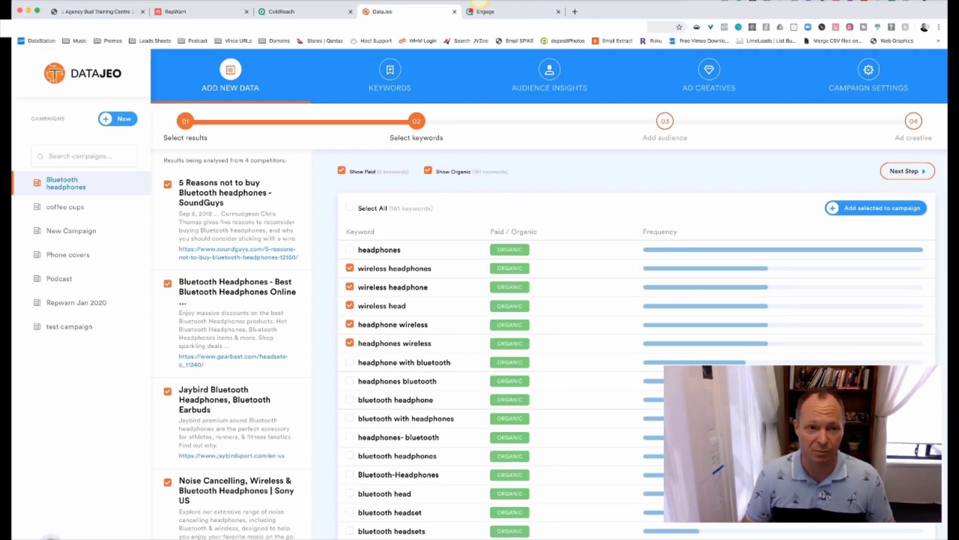
- Show the Discover App project's canned replies in Engage, such as #support and #charter
left_click(477, 11)
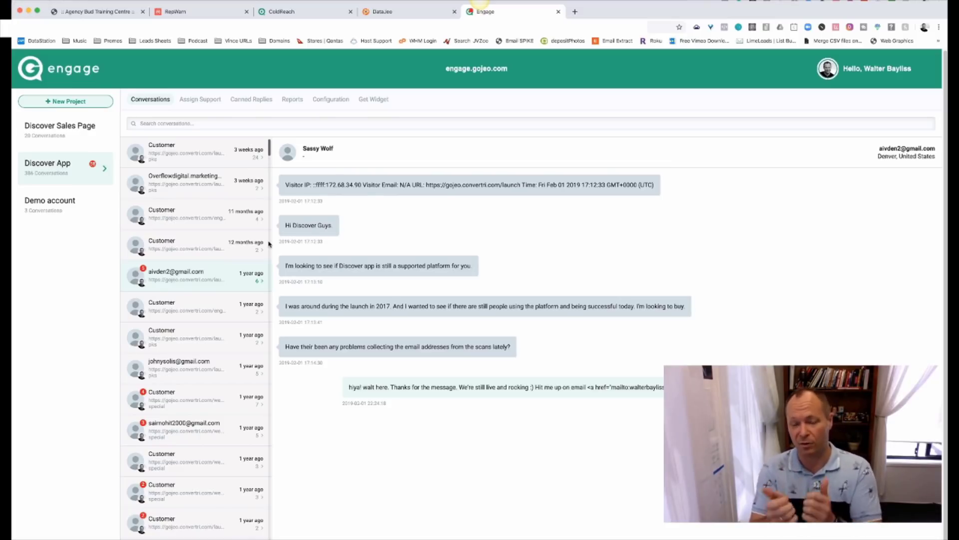
left_click(251, 99)
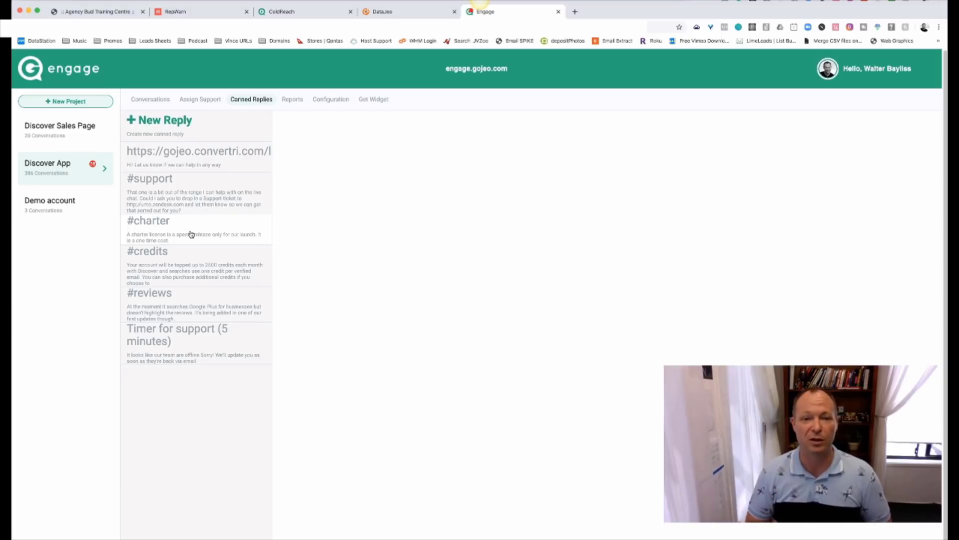
- Look over Engage's support assignment calendar for the Discover App project
left_click(199, 99)
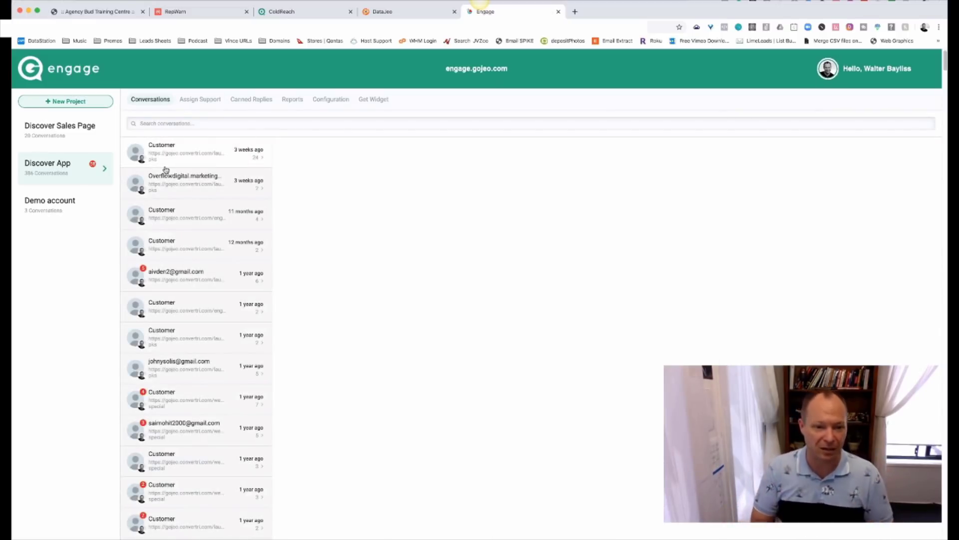
scroll(165, 170, "down", 2)
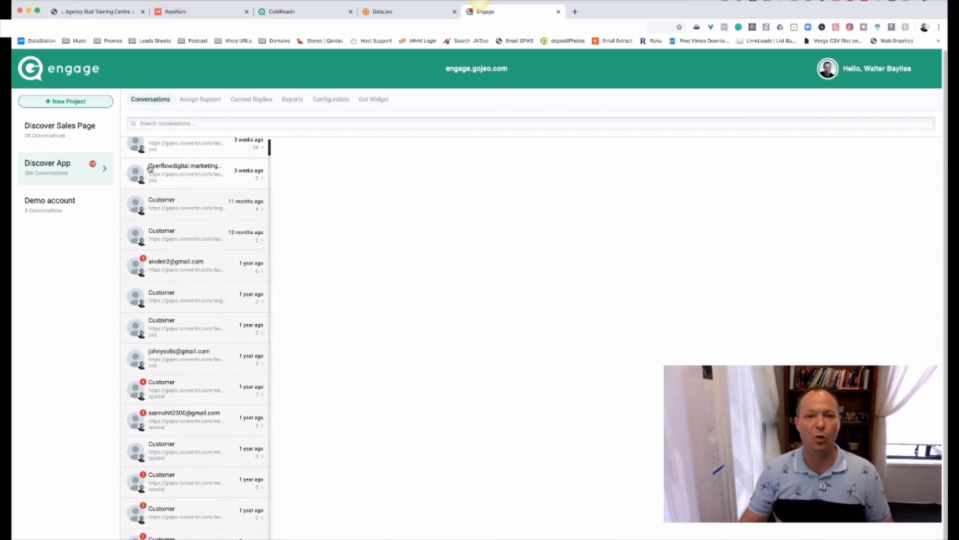
left_click(161, 14)
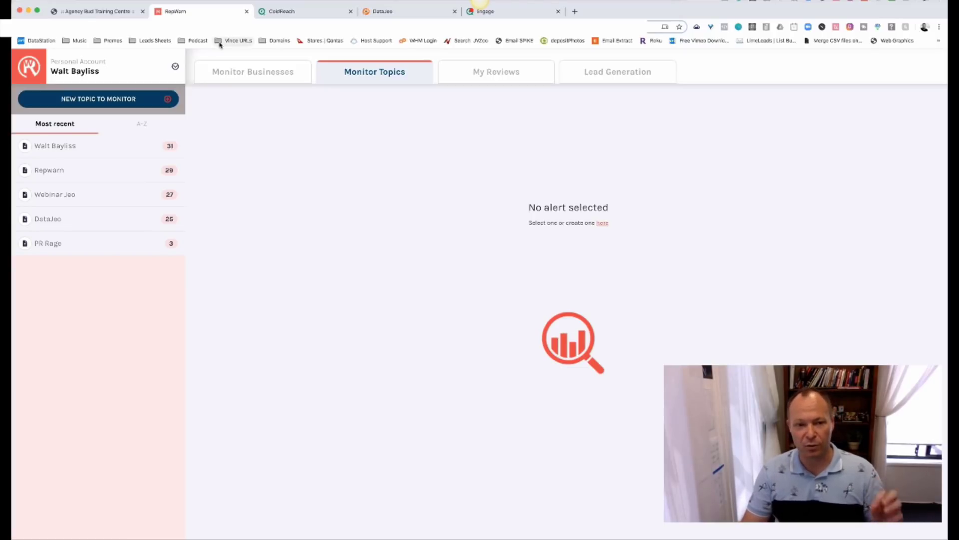
left_click(281, 12)
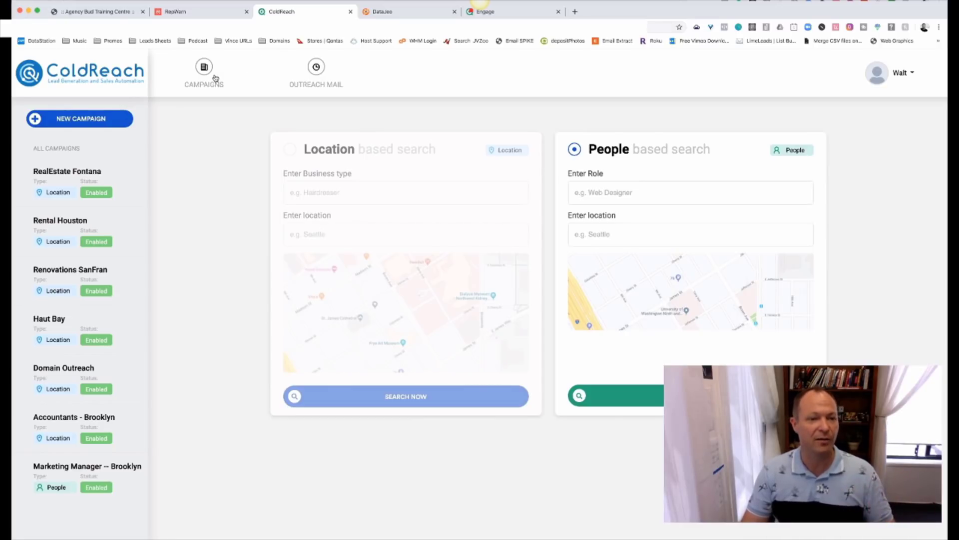
left_click(384, 11)
left_click(499, 11)
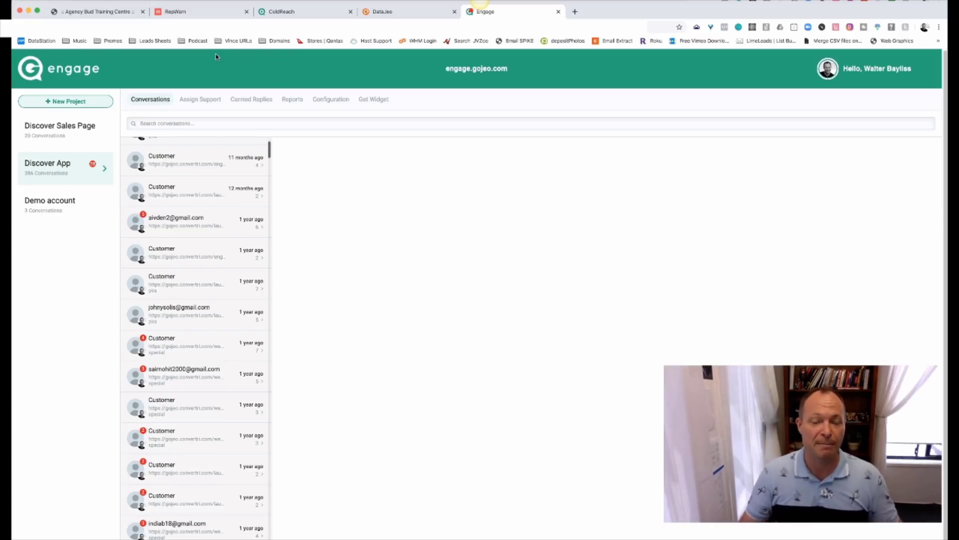
- Sign in to the Agency Bud Training Centre and open the Access and Training System course
left_click(96, 11)
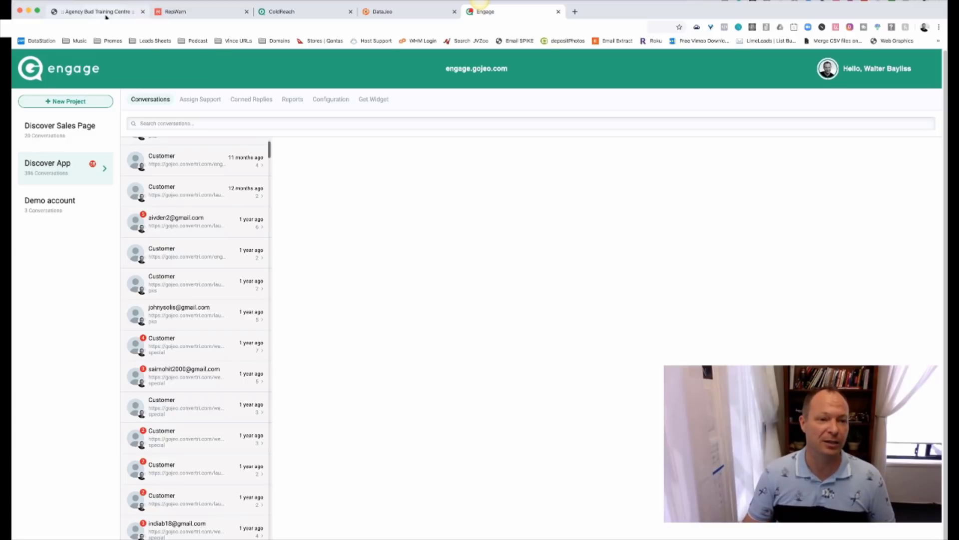
left_click(453, 246)
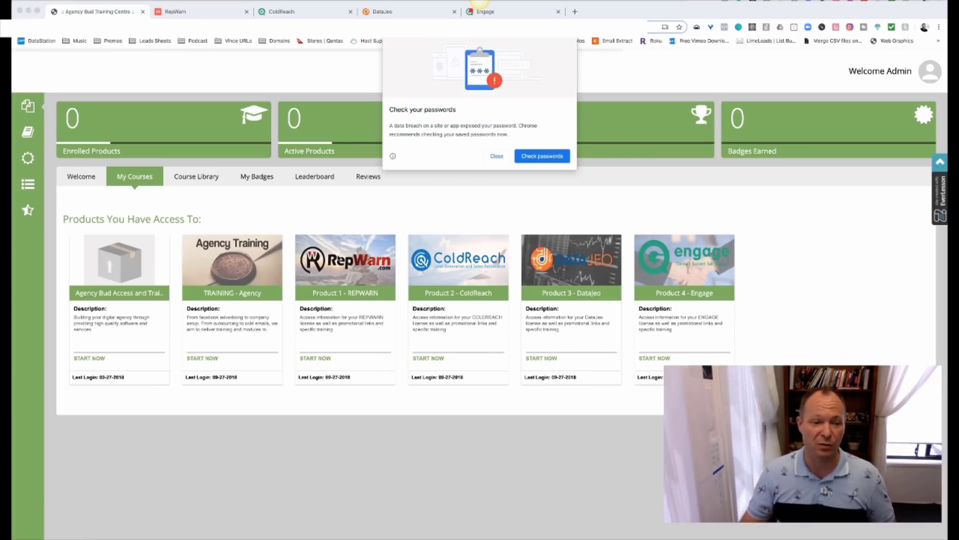
left_click(496, 156)
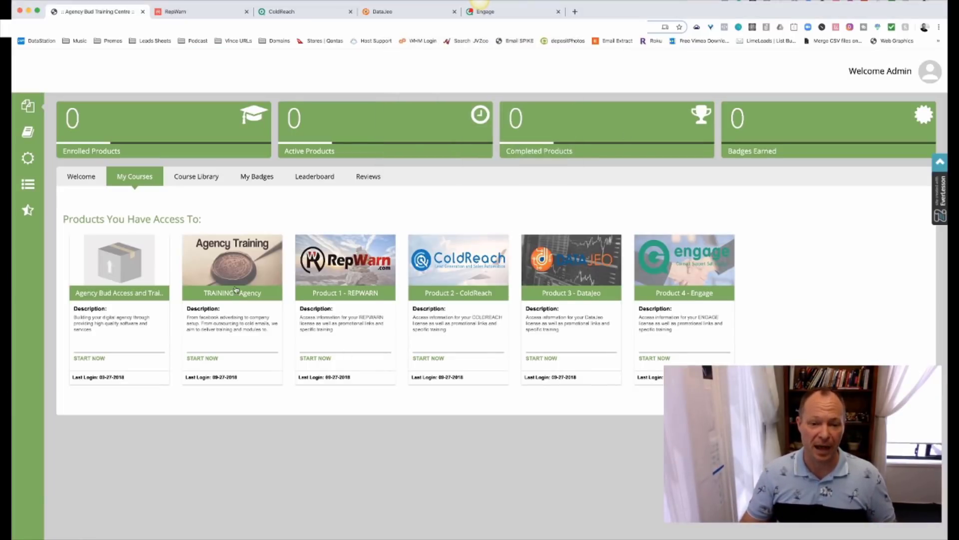
left_click(95, 363)
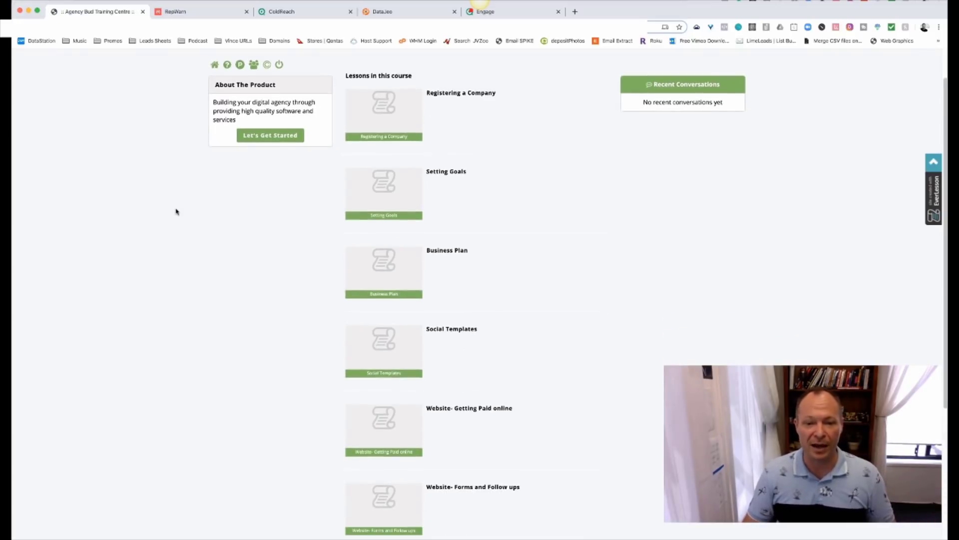
- Scroll through the course's lessons, then return to the training centre home
scroll(343, 310, "down", 6)
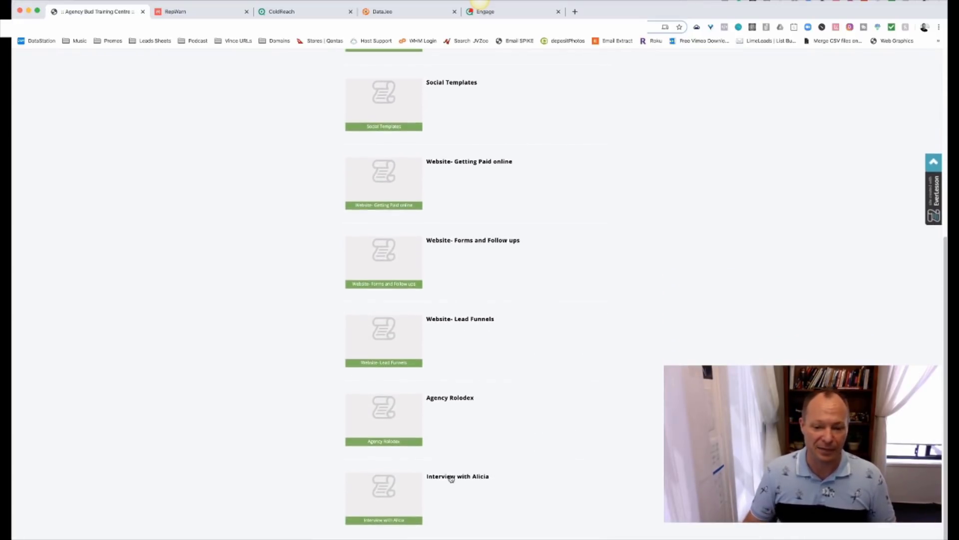
scroll(447, 444, "up", 6)
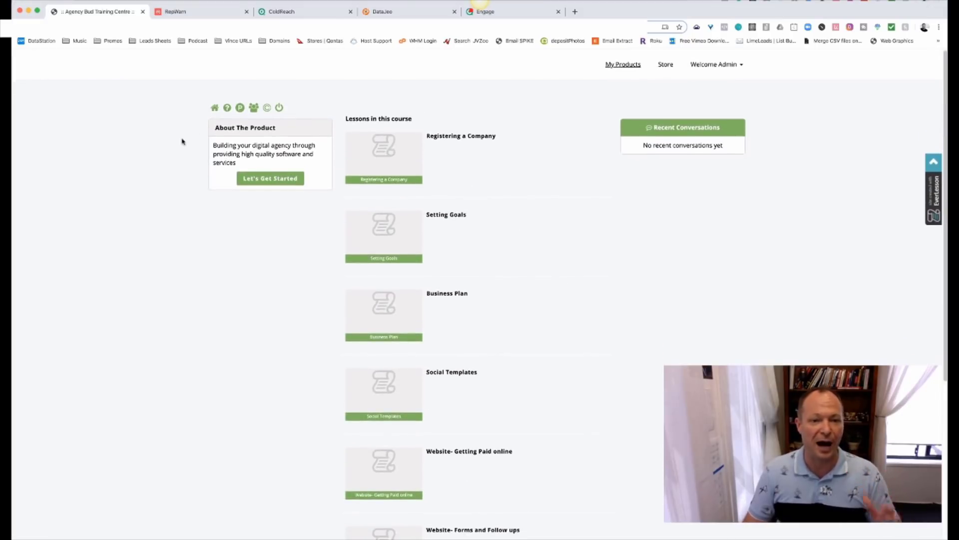
left_click(215, 108)
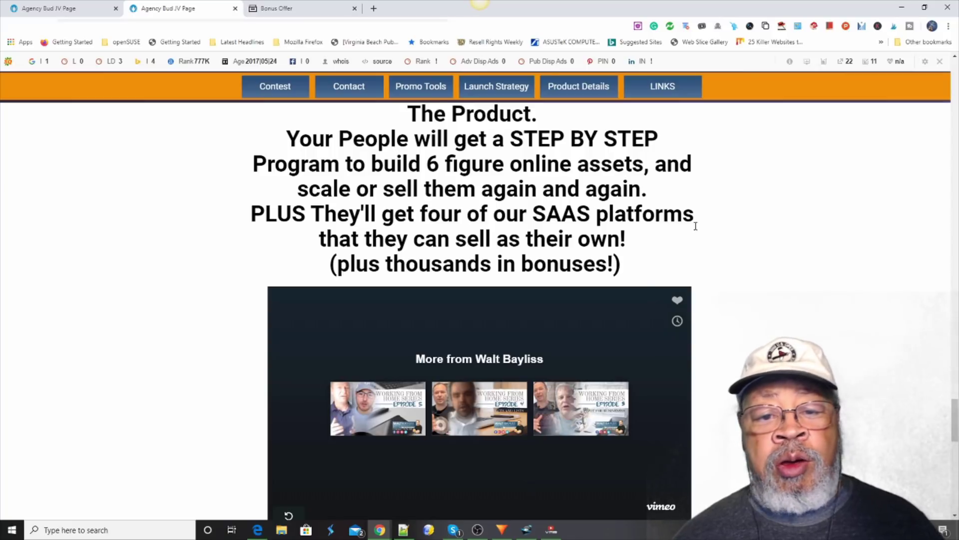
- Switch to the reviewer's Agency Bud Bonus Offer tab
left_click(287, 10)
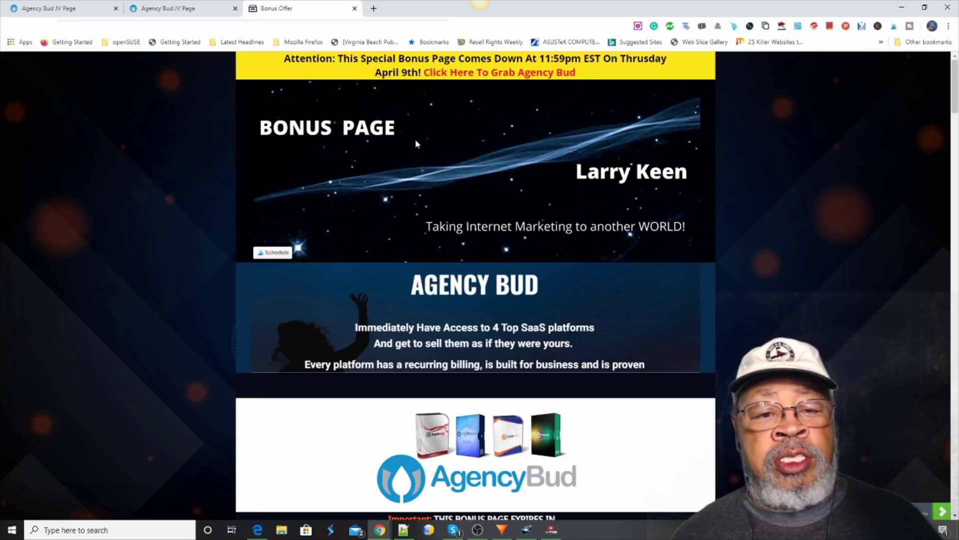
- Scroll past the 'So What Is Agency Bud' overview and app descriptions to Bonus #1
scroll(477, 293, "down", 1)
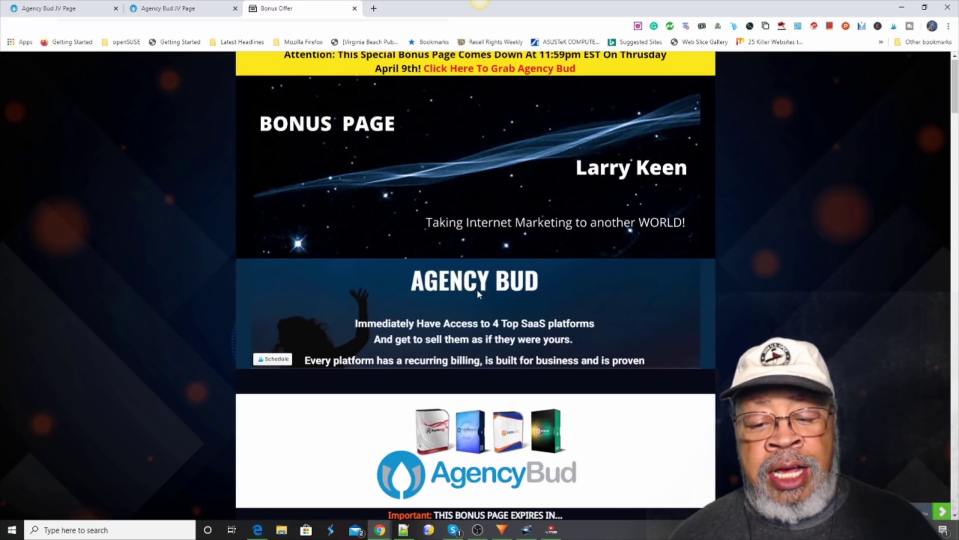
scroll(477, 294, "down", 2)
scroll(454, 240, "down", 1)
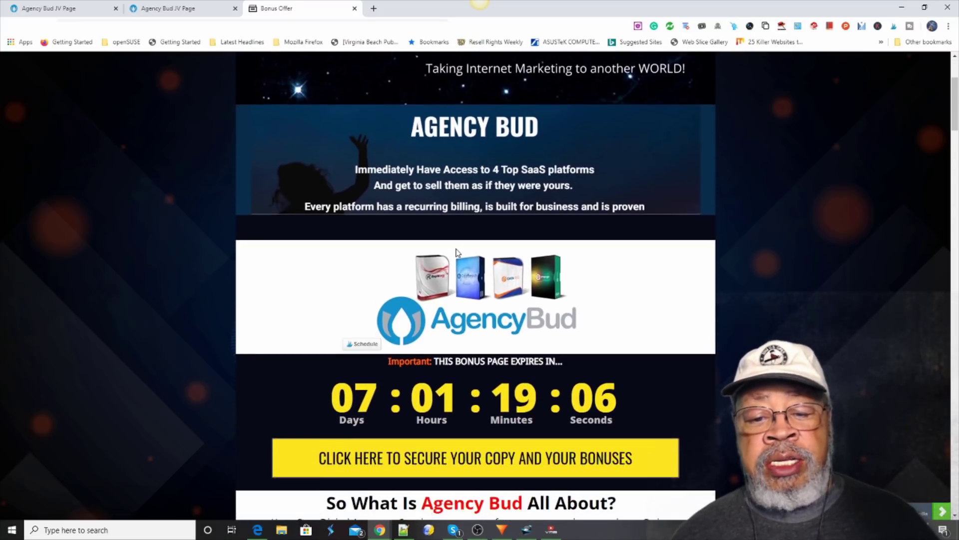
scroll(456, 252, "down", 1)
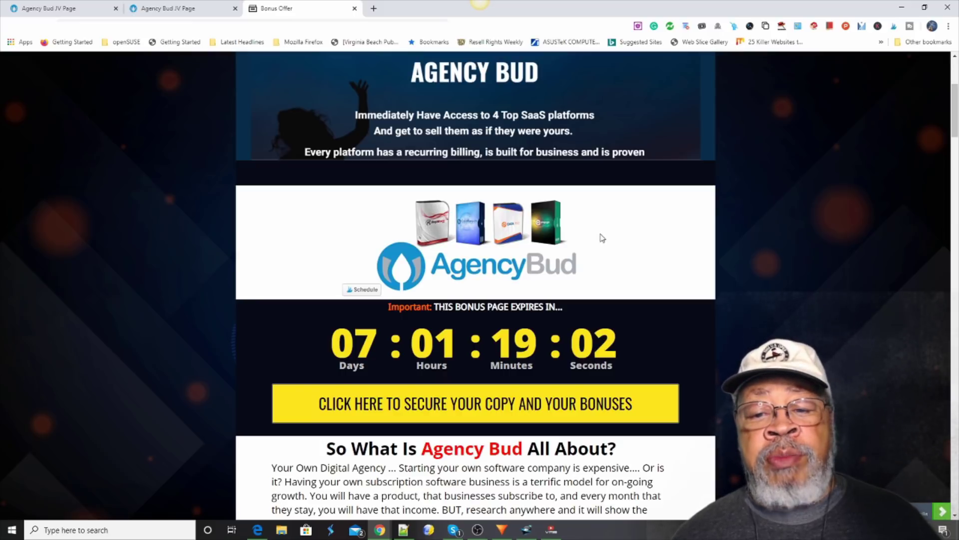
scroll(484, 292, "down", 3)
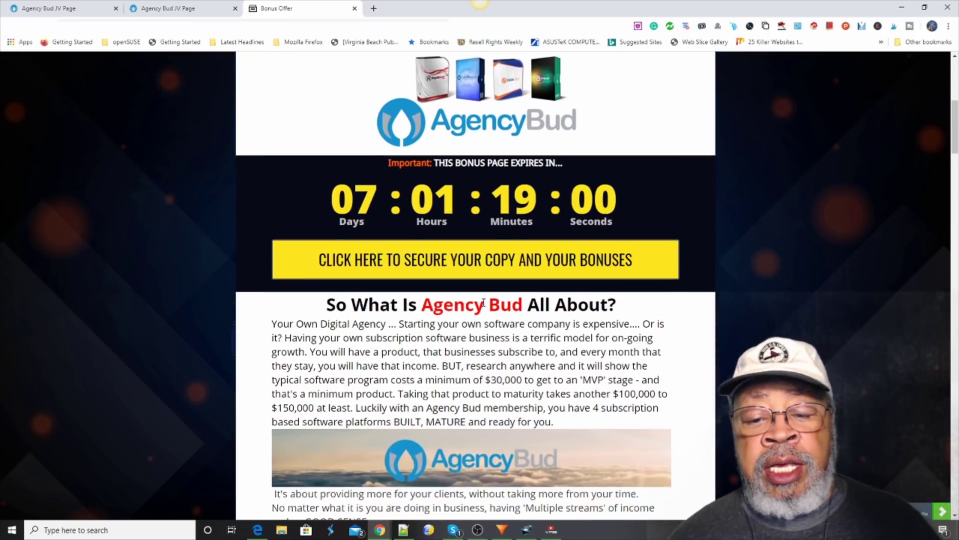
scroll(465, 305, "down", 3)
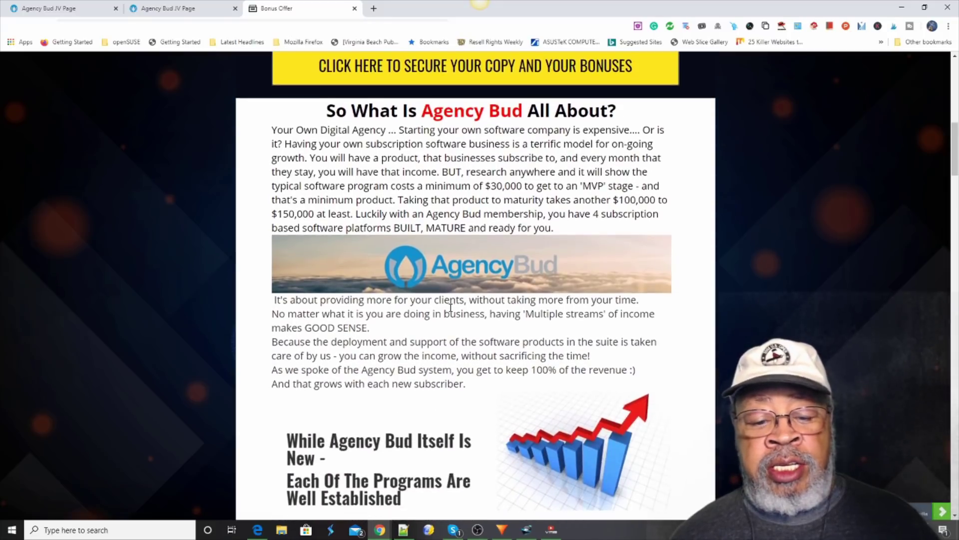
scroll(450, 307, "down", 8)
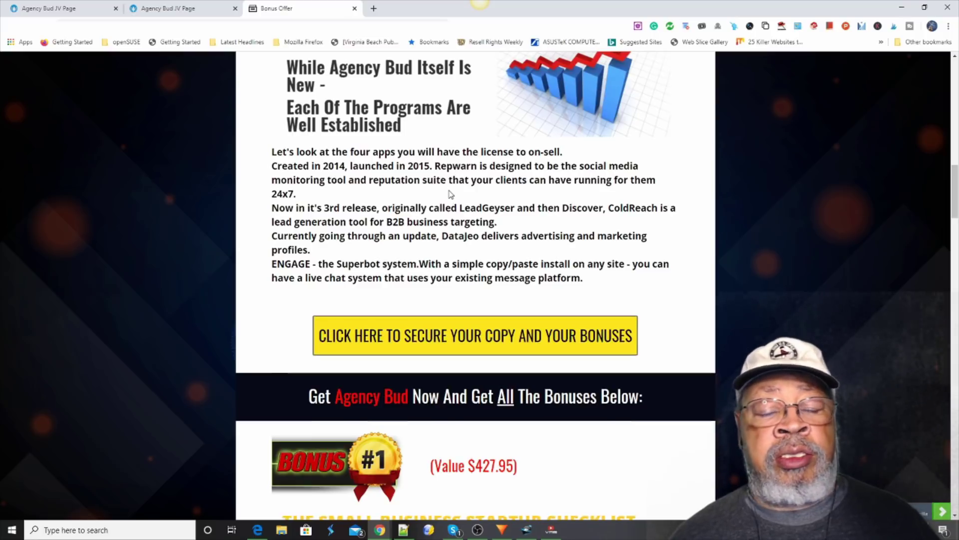
scroll(394, 198, "up", 4)
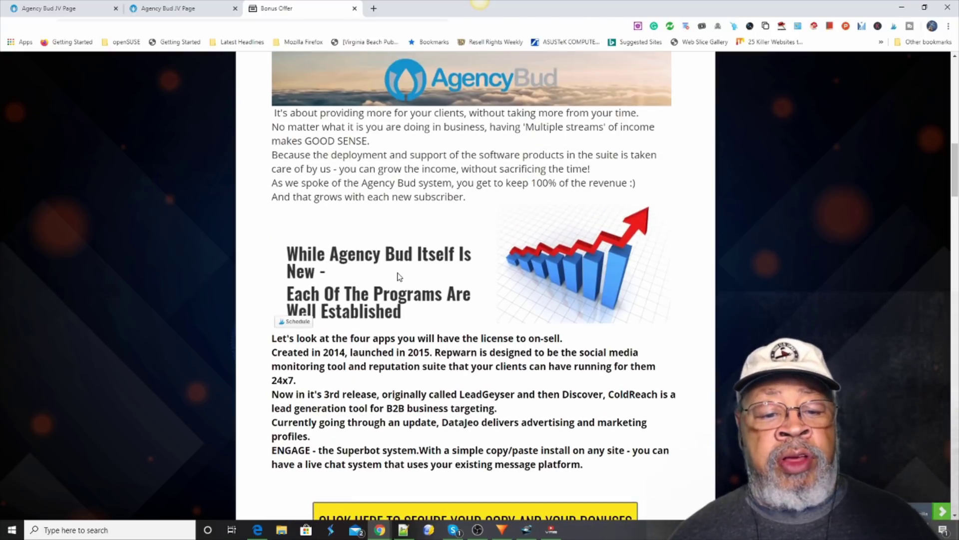
scroll(397, 274, "down", 4)
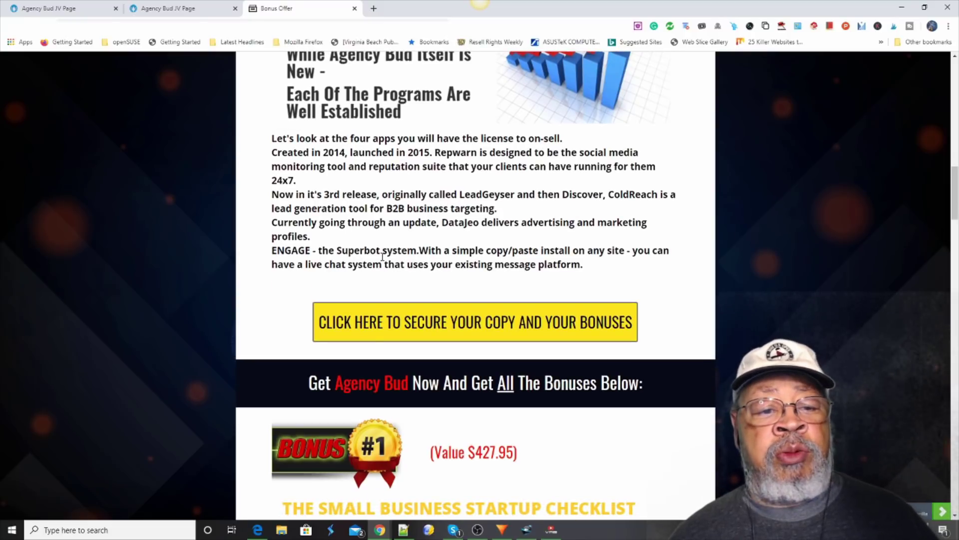
scroll(420, 197, "down", 3)
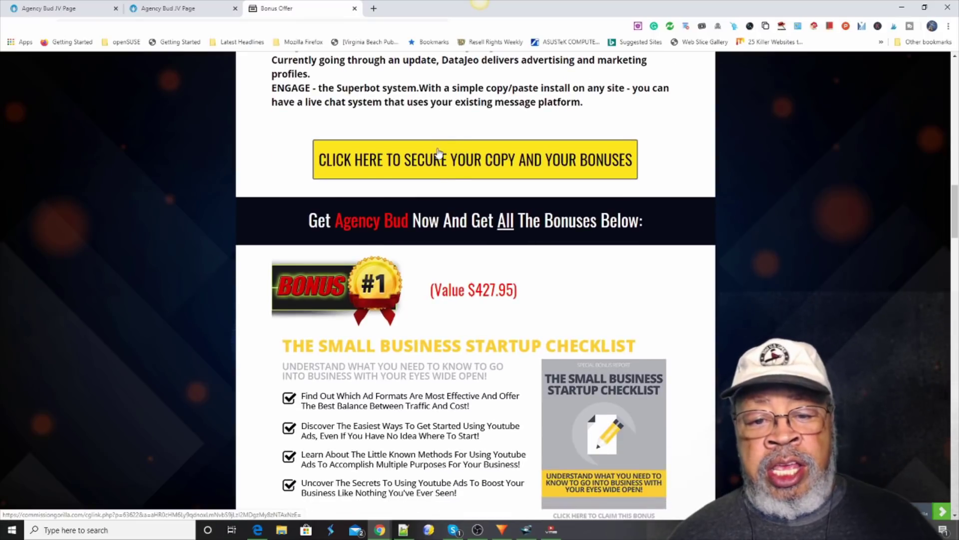
scroll(452, 155, "up", 3)
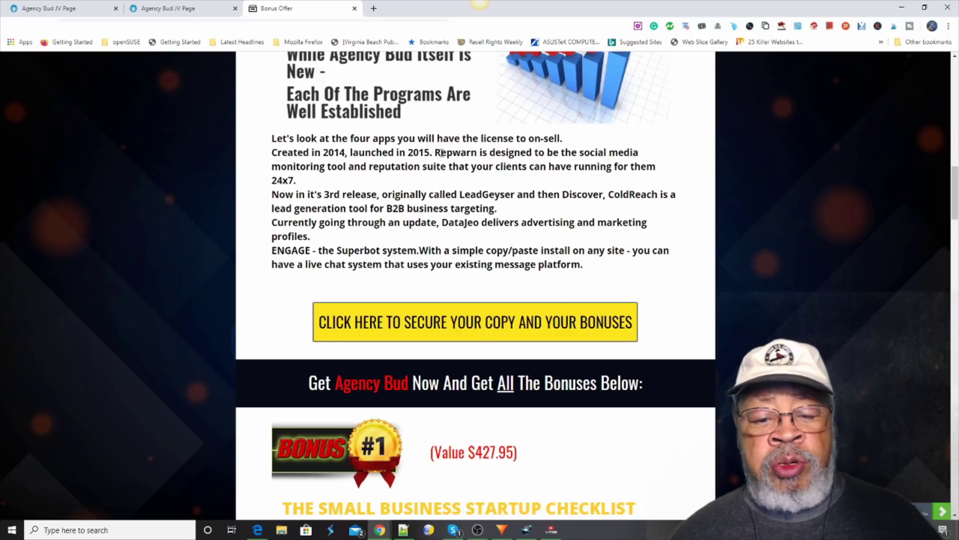
scroll(460, 168, "up", 1)
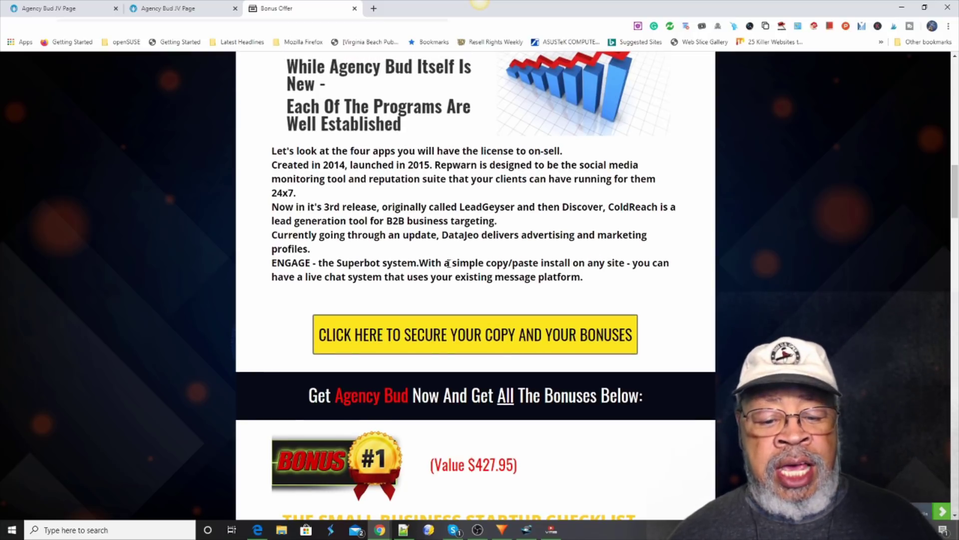
scroll(452, 263, "down", 3)
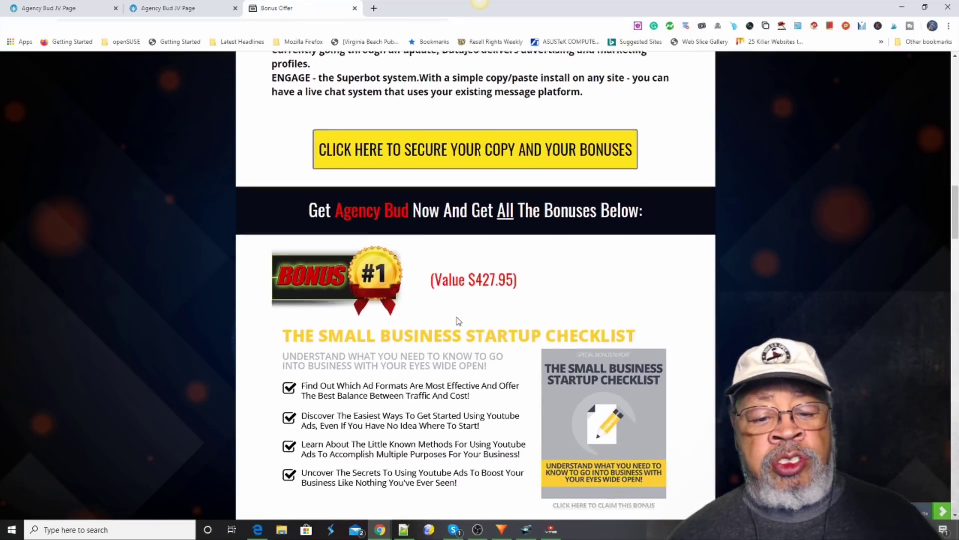
- Scroll through Bonuses #1–#3 until Bonus #4, Presentations That Get People Thinking, appears
scroll(455, 296, "down", 4)
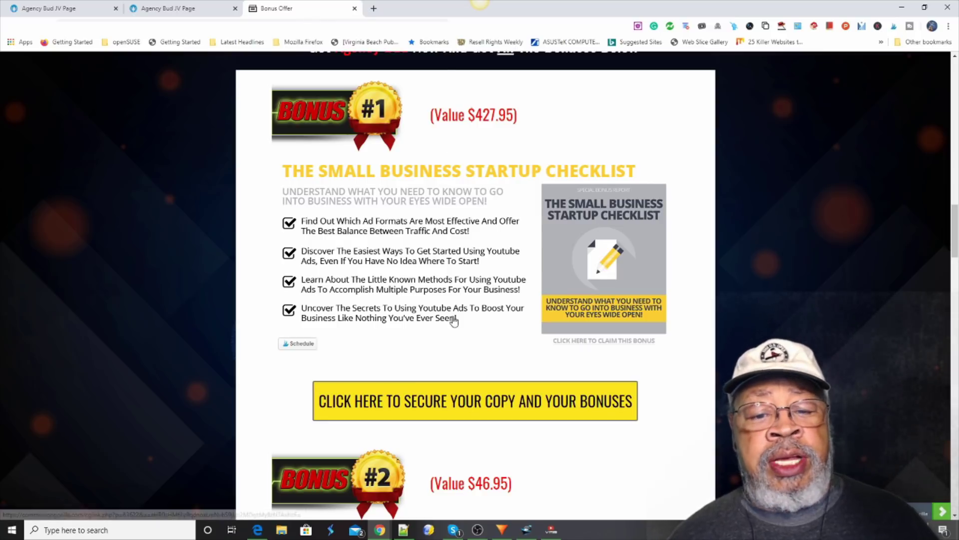
scroll(443, 287, "down", 5)
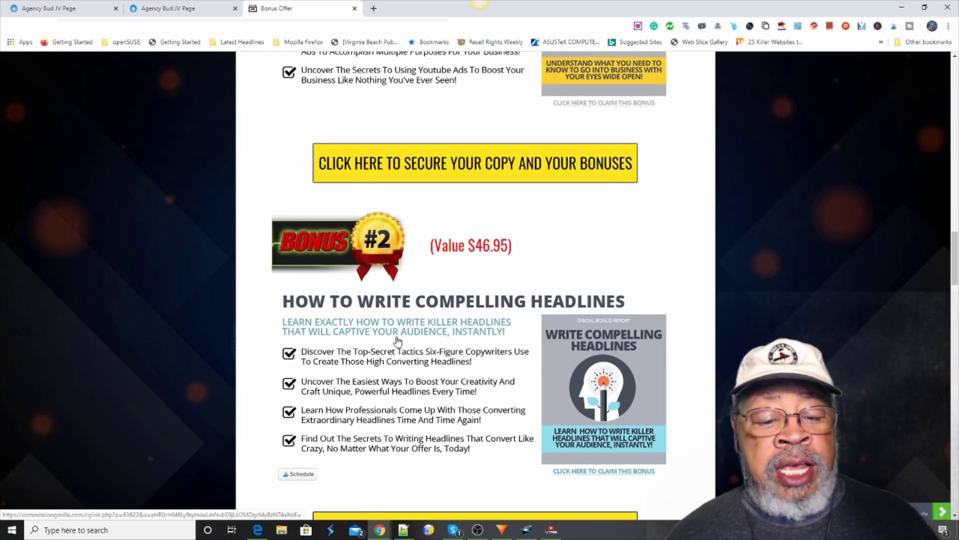
scroll(397, 340, "down", 3)
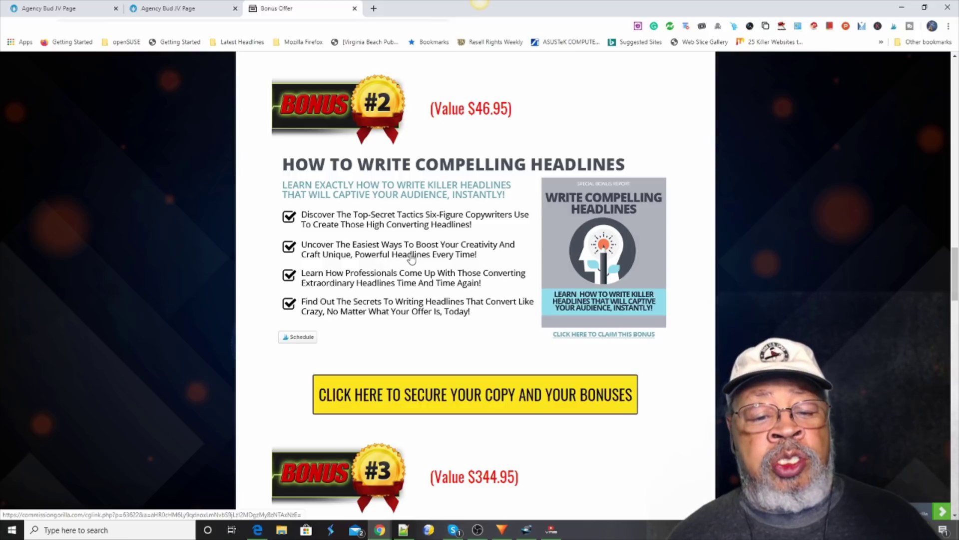
scroll(412, 258, "down", 2)
scroll(412, 257, "down", 2)
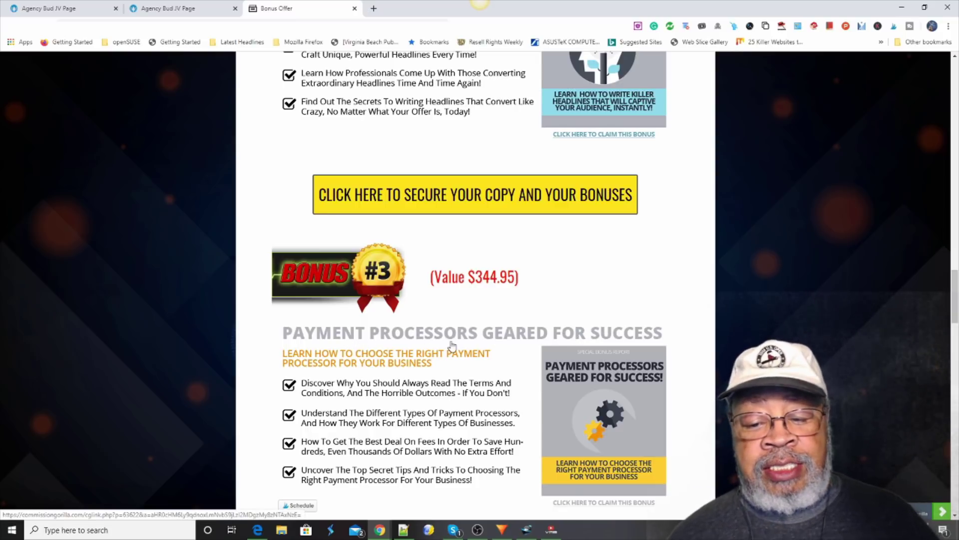
scroll(465, 324, "down", 3)
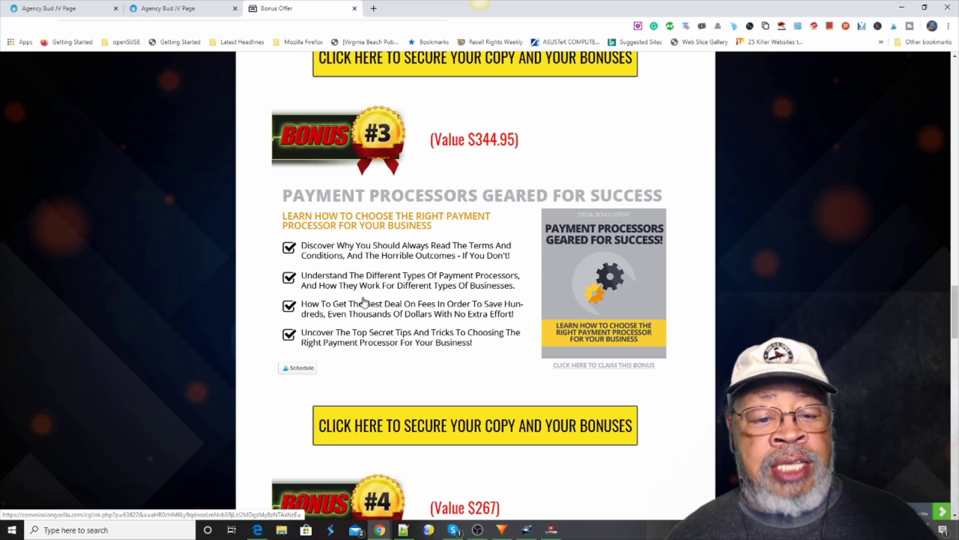
scroll(440, 345, "down", 5)
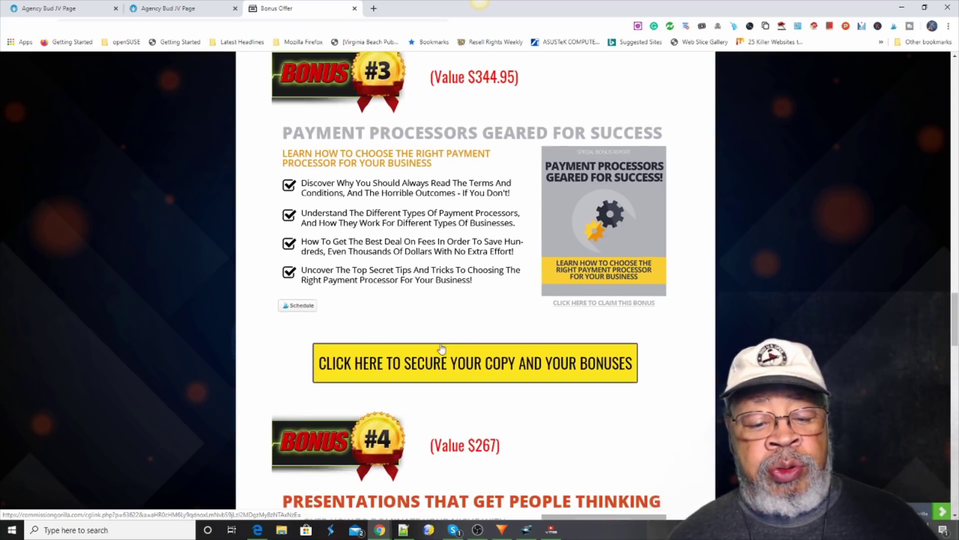
- Scroll past Bonus #4 and Bonus #5, The Conversion Authority ($197), to the expiry countdown timer
scroll(442, 359, "down", 3)
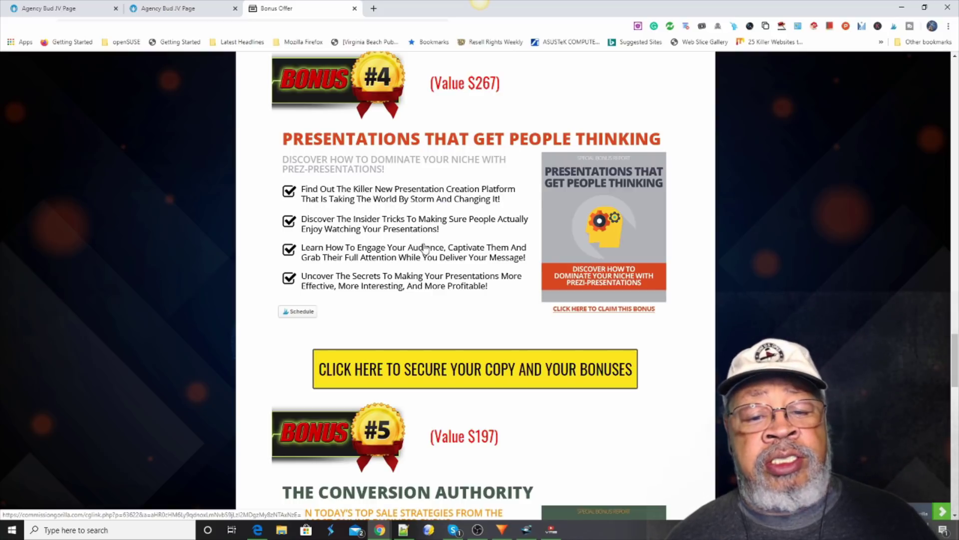
scroll(420, 255, "down", 1)
scroll(419, 255, "up", 1)
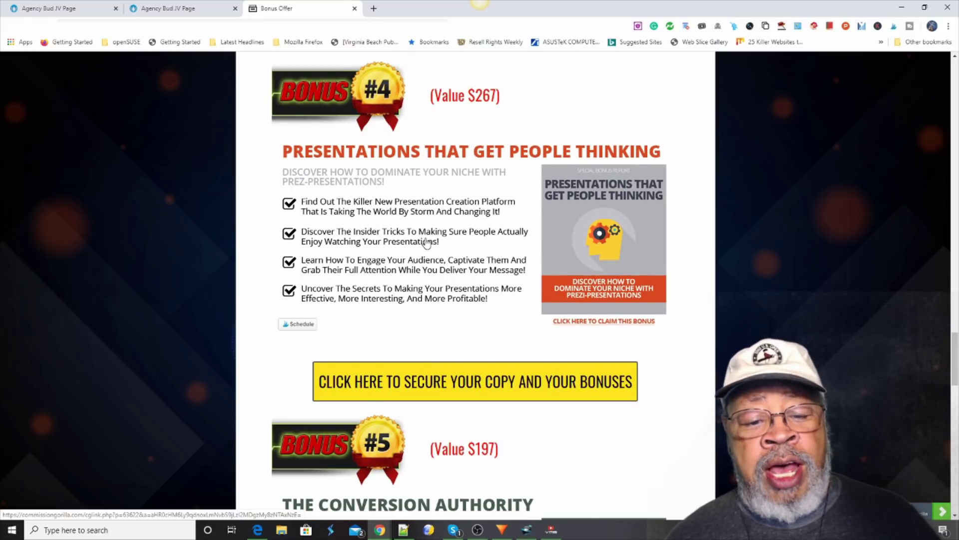
scroll(427, 243, "down", 4)
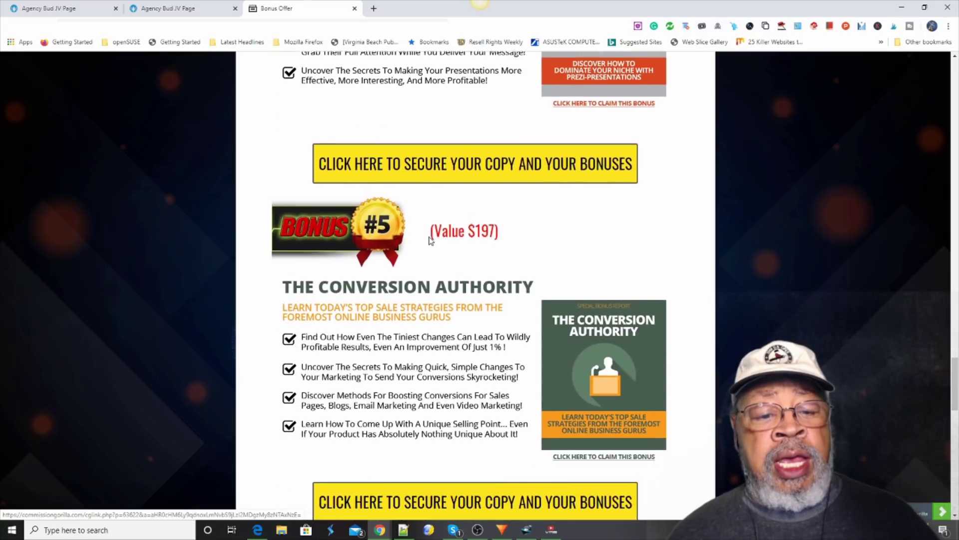
scroll(430, 240, "down", 4)
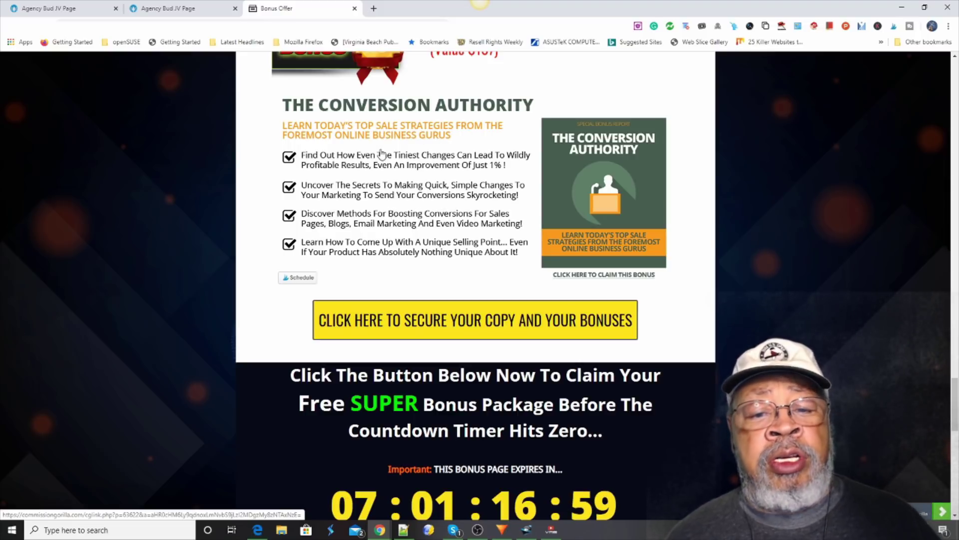
scroll(410, 178, "down", 1)
scroll(418, 180, "up", 1)
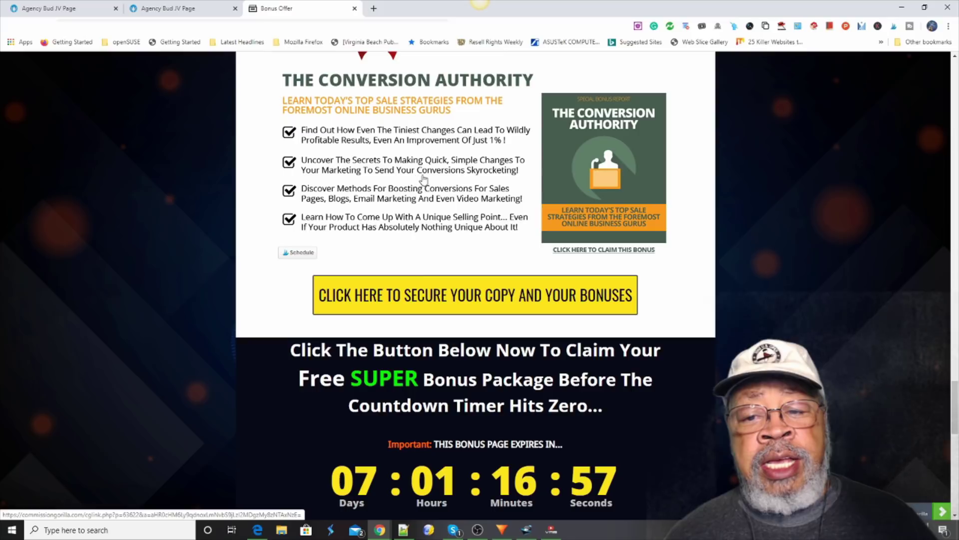
scroll(430, 187, "up", 1)
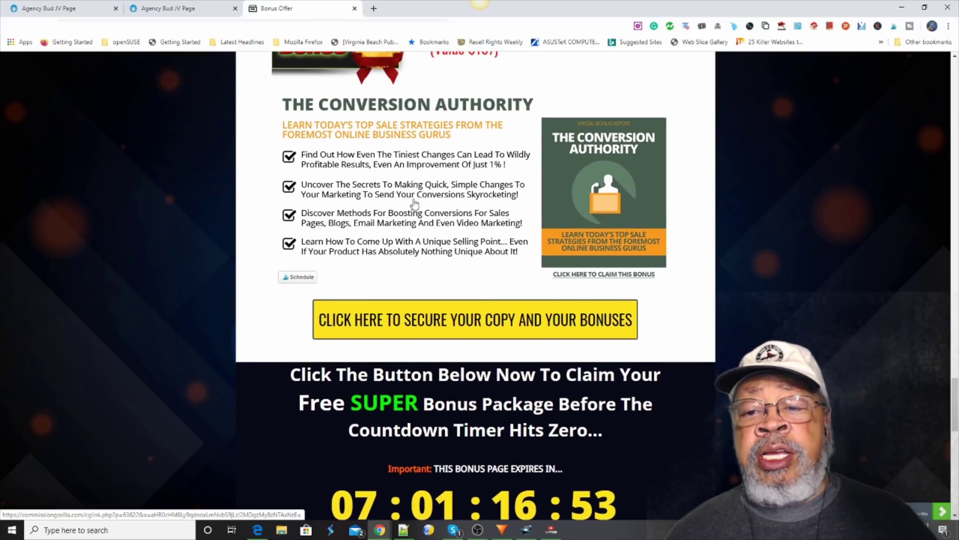
scroll(414, 202, "up", 1)
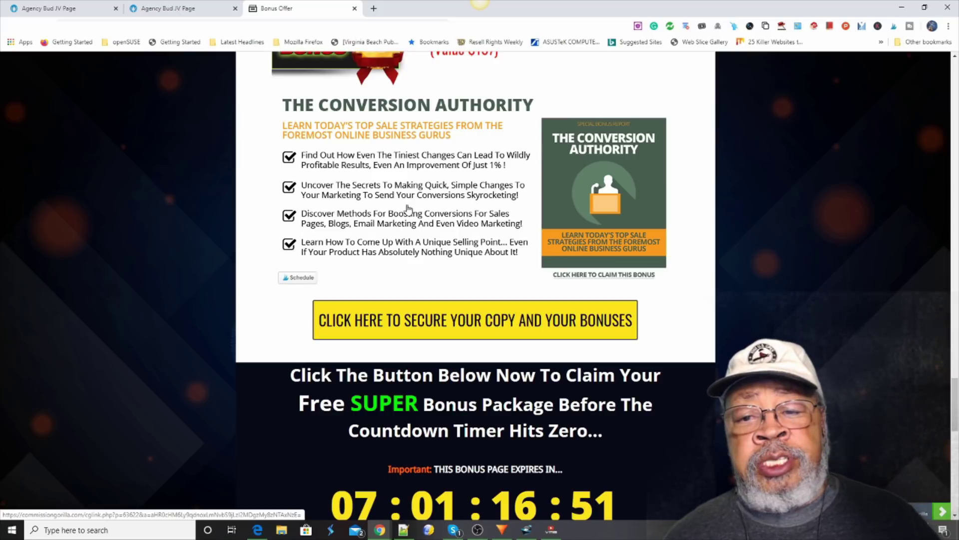
scroll(418, 185, "up", 1)
scroll(419, 183, "up", 7)
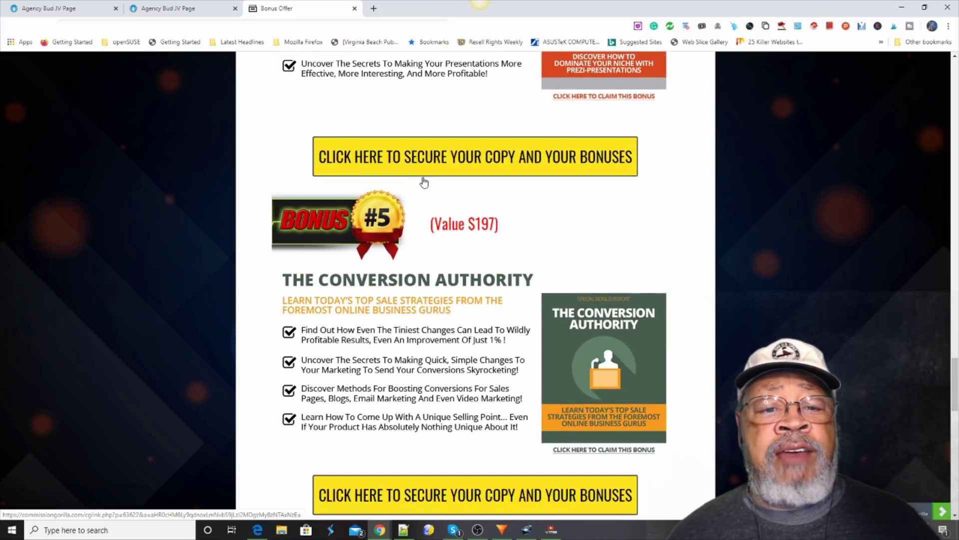
scroll(422, 189, "down", 6)
scroll(424, 192, "down", 3)
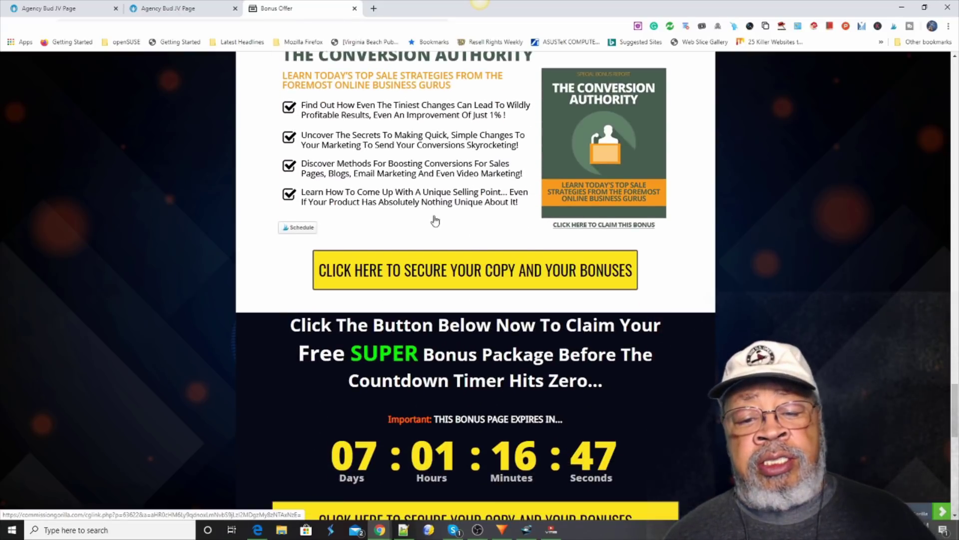